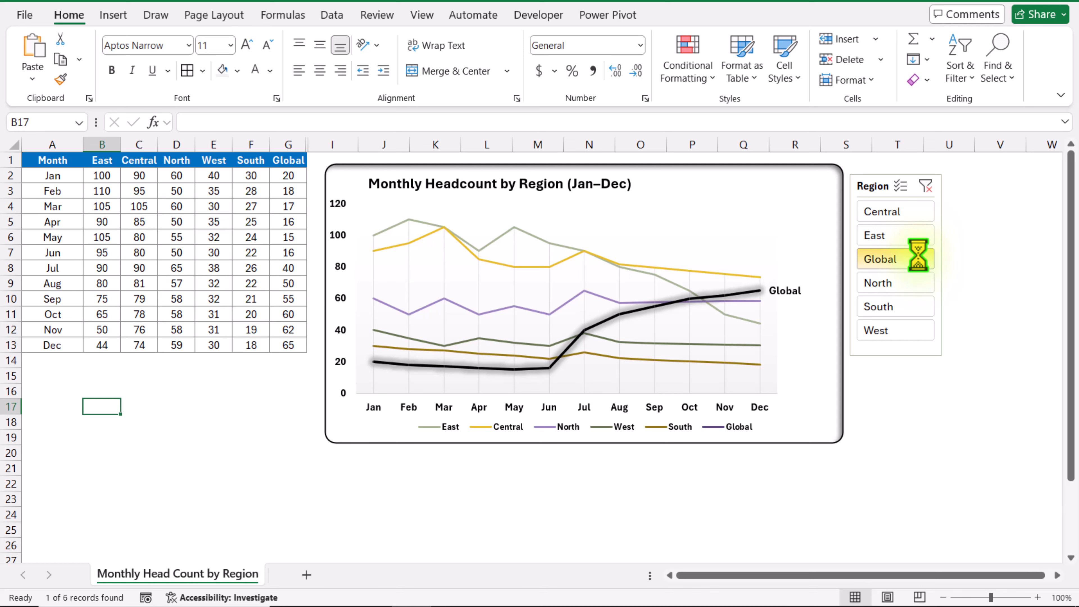
# Switch the Region slicer through North, South, West and Global to examine how the chart highlights each region's line
pyautogui.click(918, 283)
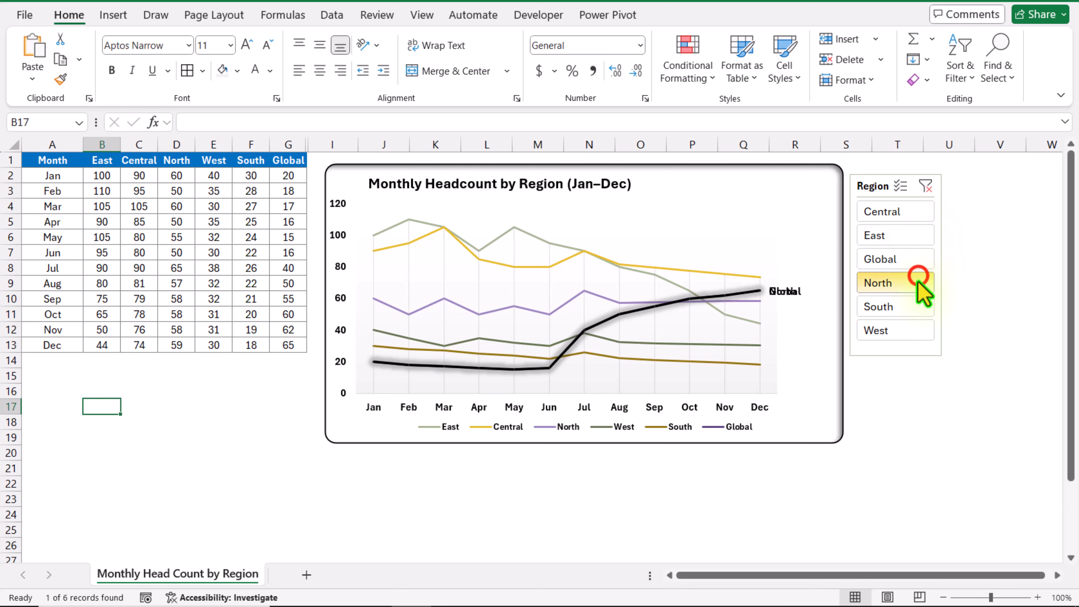
pyautogui.click(919, 306)
pyautogui.click(921, 330)
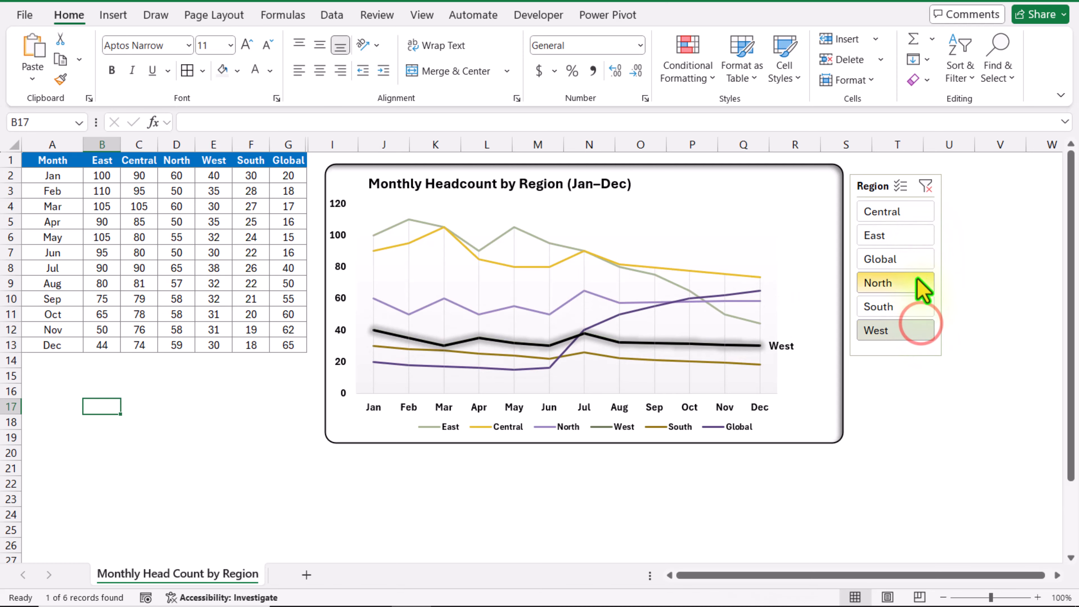
pyautogui.click(916, 260)
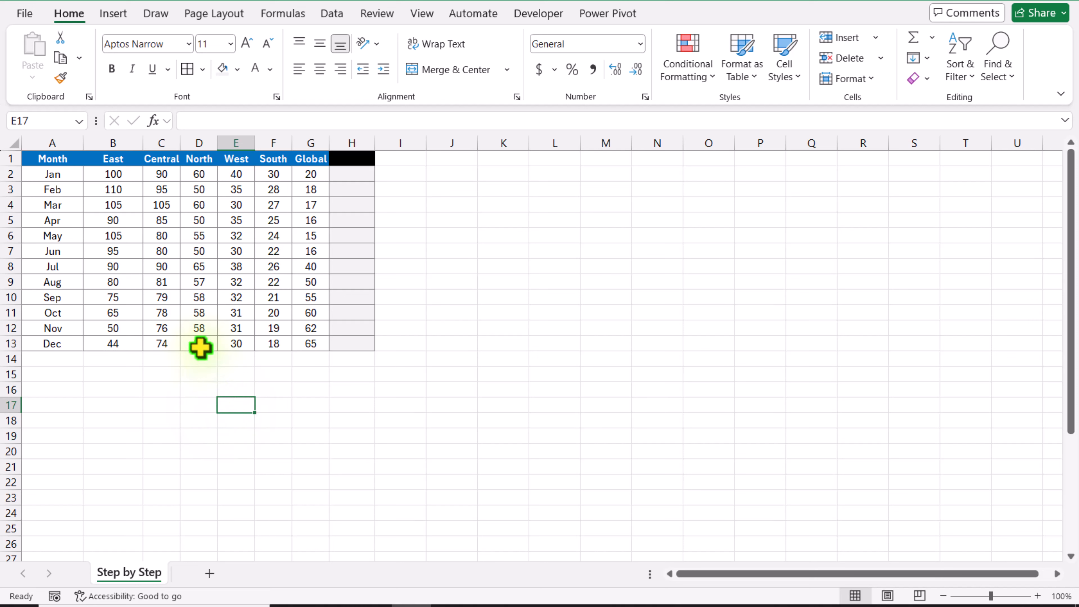
# Copy the region headers in B1:G1 and paste them transposed as a vertical list starting at A19
pyautogui.moveTo(132, 158); pyautogui.dragTo(295, 160)
pyautogui.hotkey('ctrl', 'c')
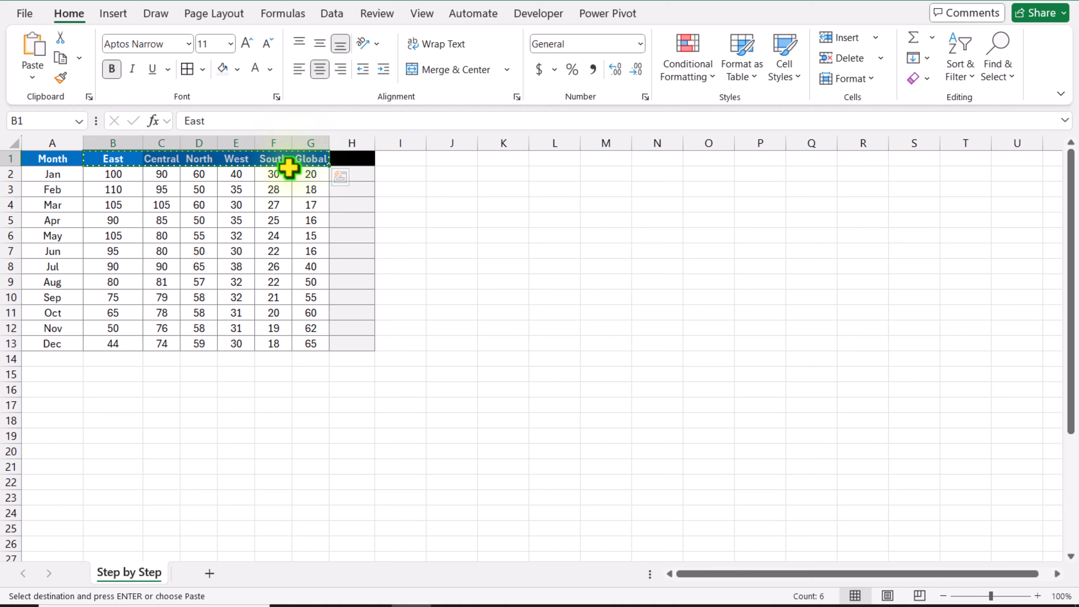
pyautogui.click(63, 436)
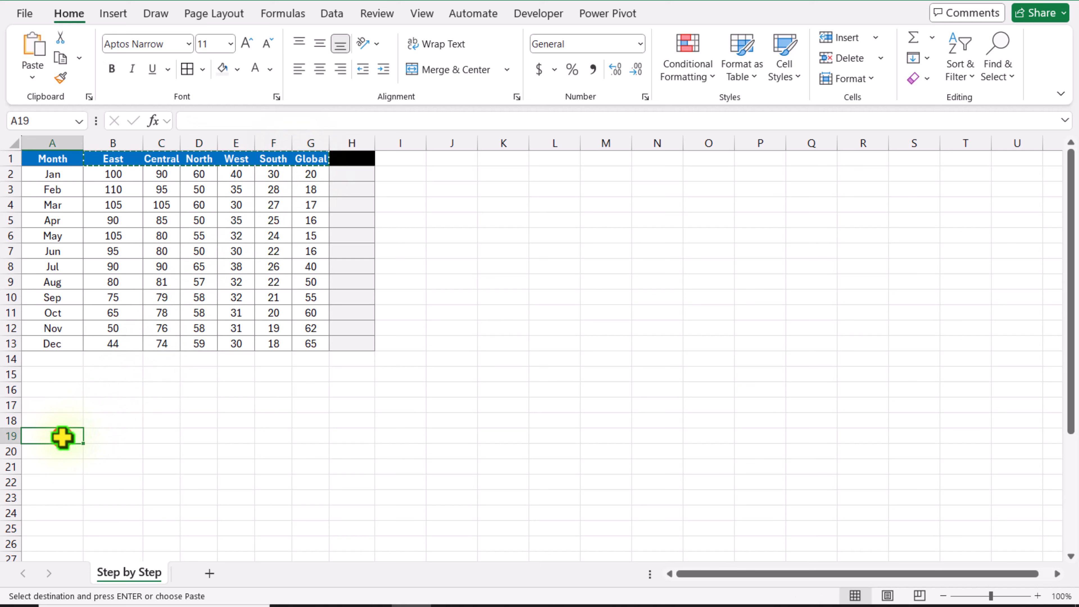
pyautogui.rightClick(63, 438)
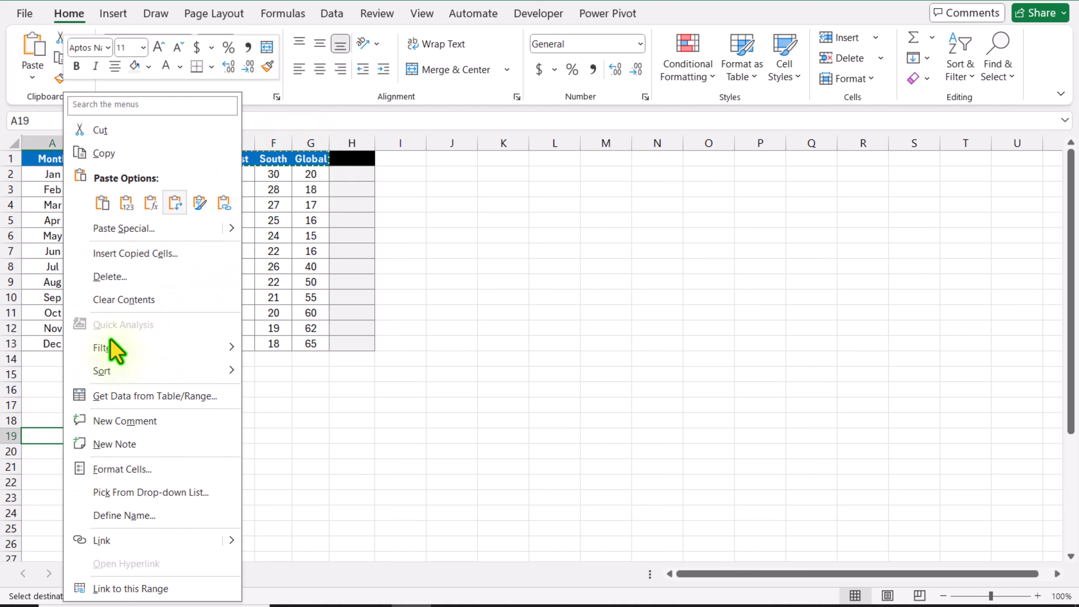
pyautogui.click(175, 203)
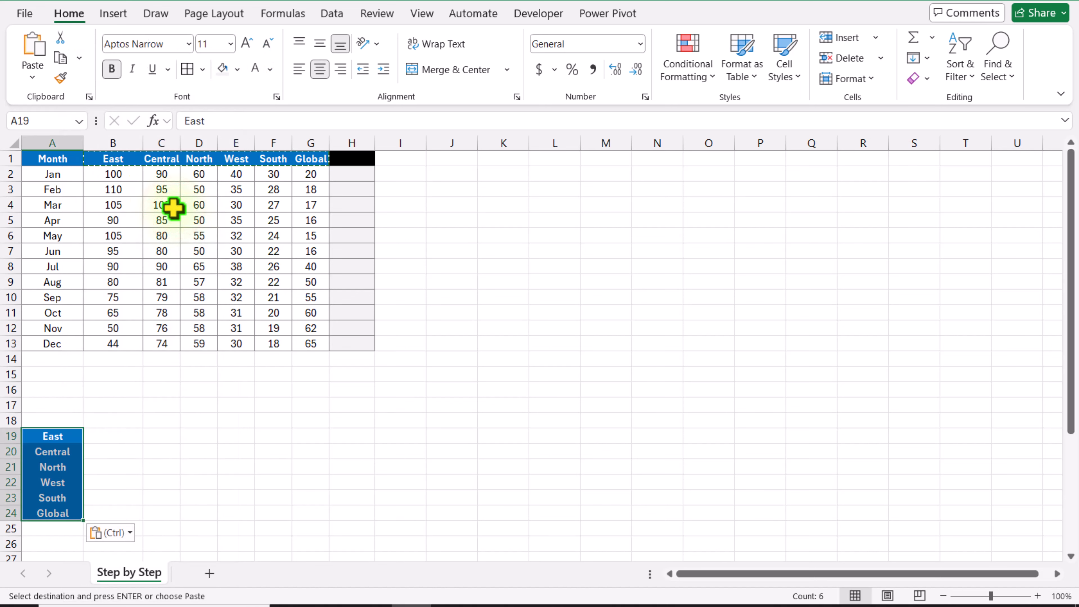
# Clear the formatting of the pasted region list and enter the heading "Region" above it in A18
pyautogui.click(918, 78)
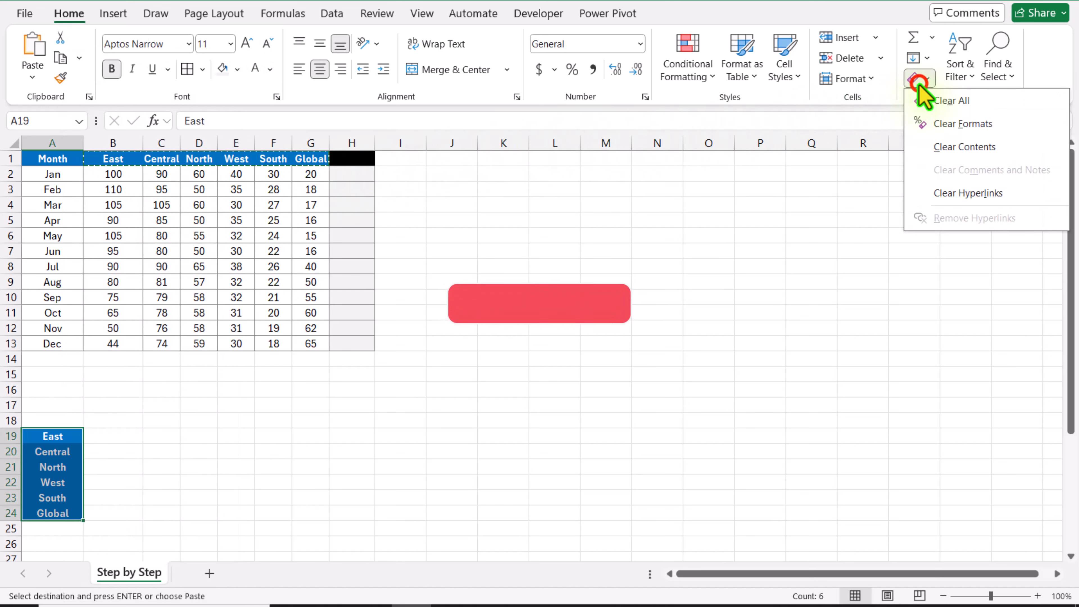
pyautogui.click(932, 123)
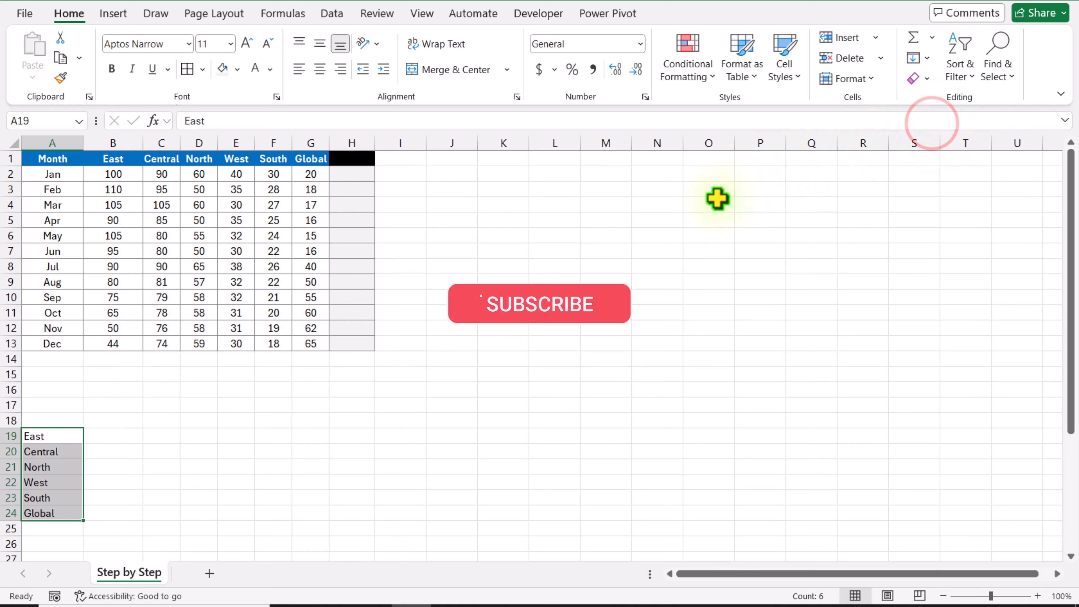
pyautogui.click(74, 421)
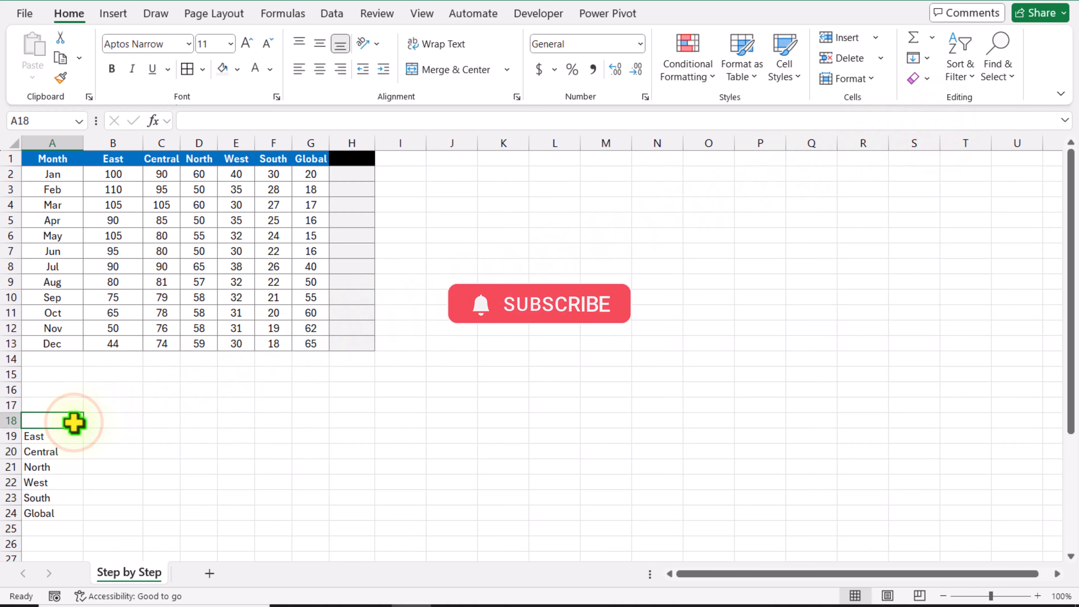
pyautogui.write('Region')
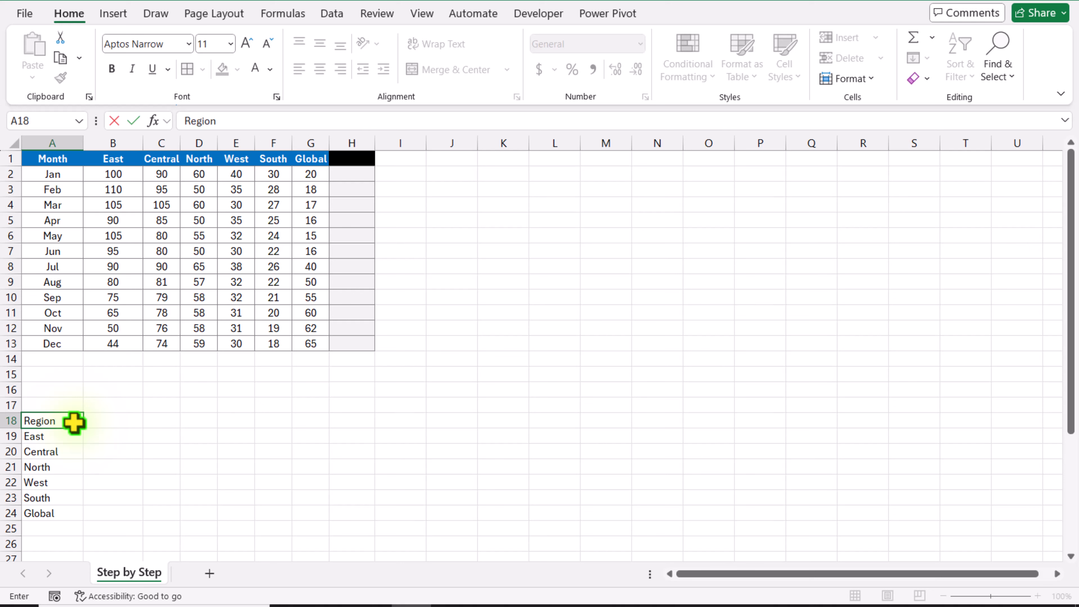
pyautogui.click(109, 449)
# Convert the range A18:A24 into a table that has headers
pyautogui.moveTo(60, 420); pyautogui.dragTo(70, 512)
pyautogui.hotkey('ctrl', 't')
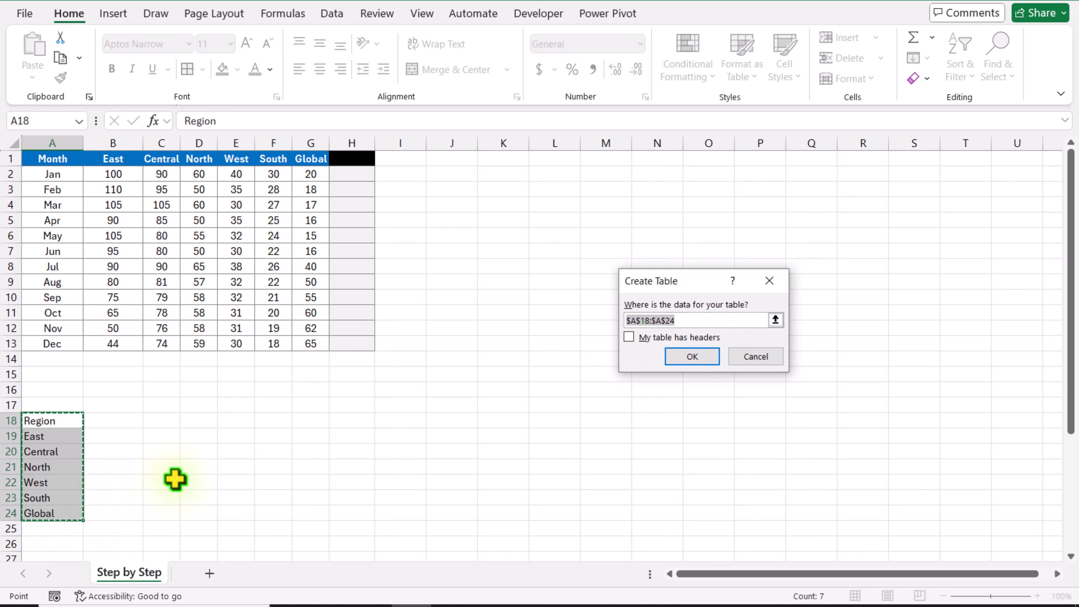
pyautogui.click(629, 338)
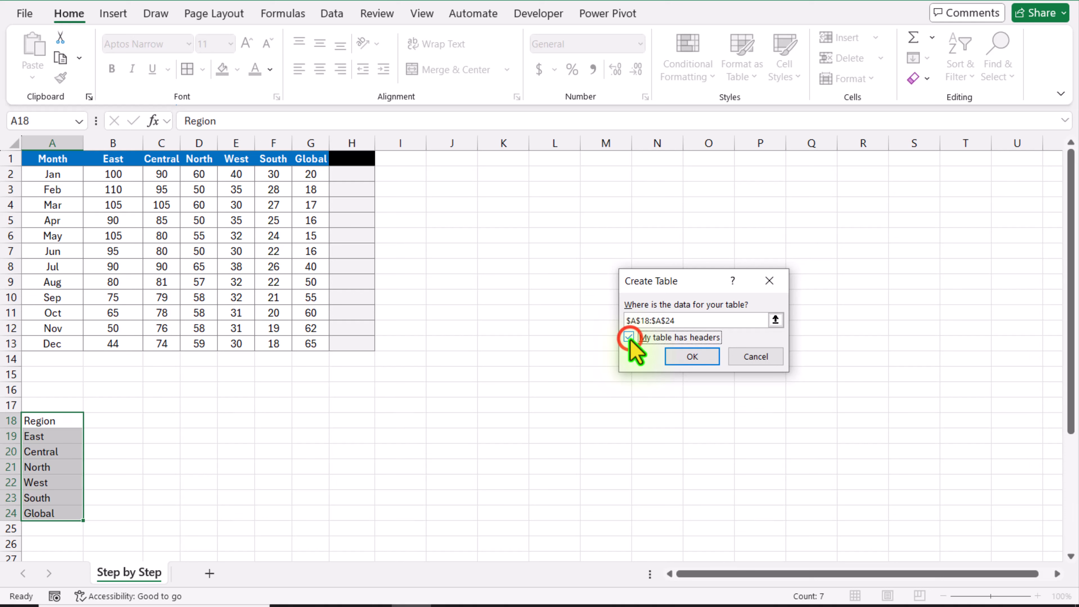
pyautogui.click(699, 360)
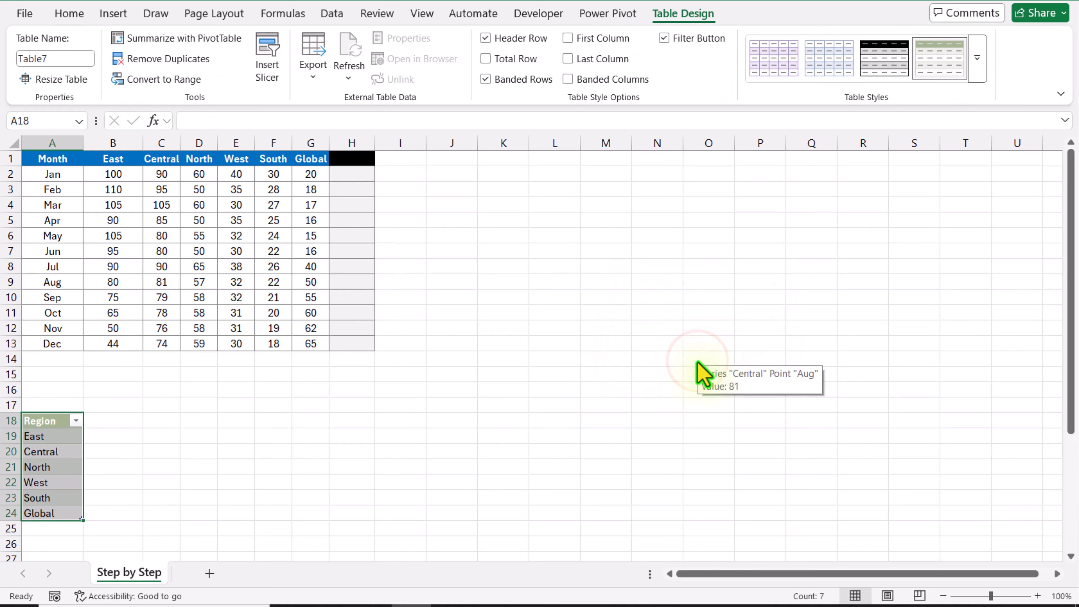
# Add a second column headed "Subtotal" to the region table in B18
pyautogui.click(127, 422)
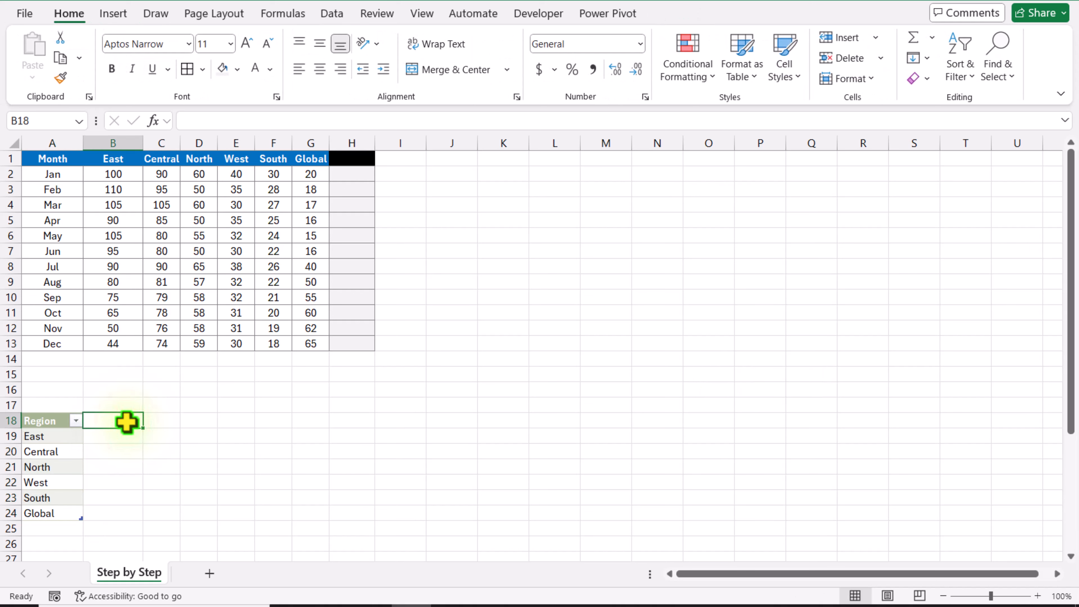
pyautogui.write('S')
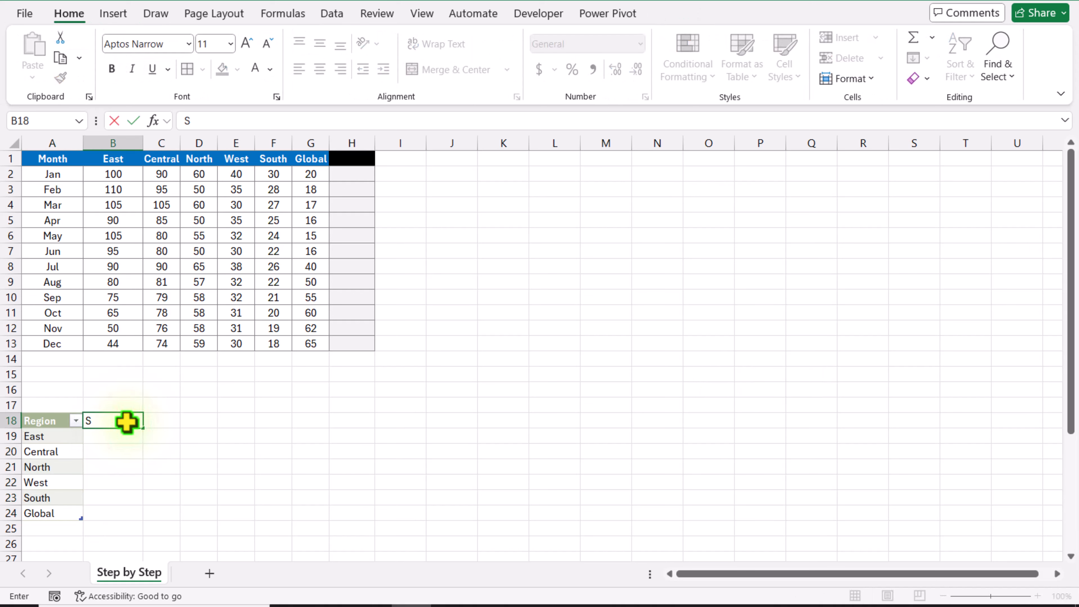
pyautogui.write('ubtotal')
pyautogui.press('Return')
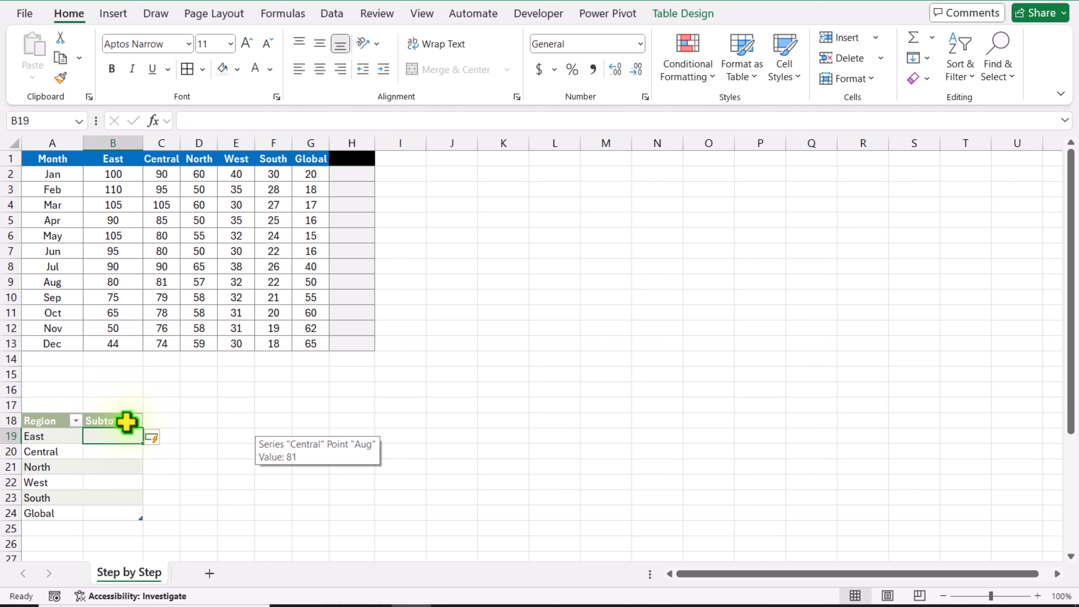
pyautogui.write('=')
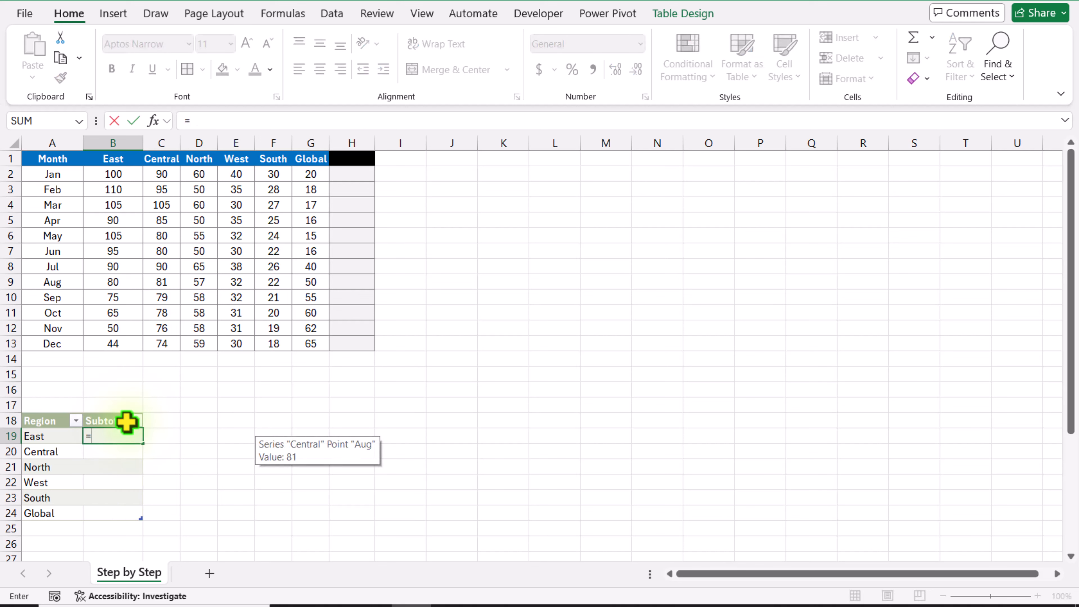
pyautogui.write('subtotal(')
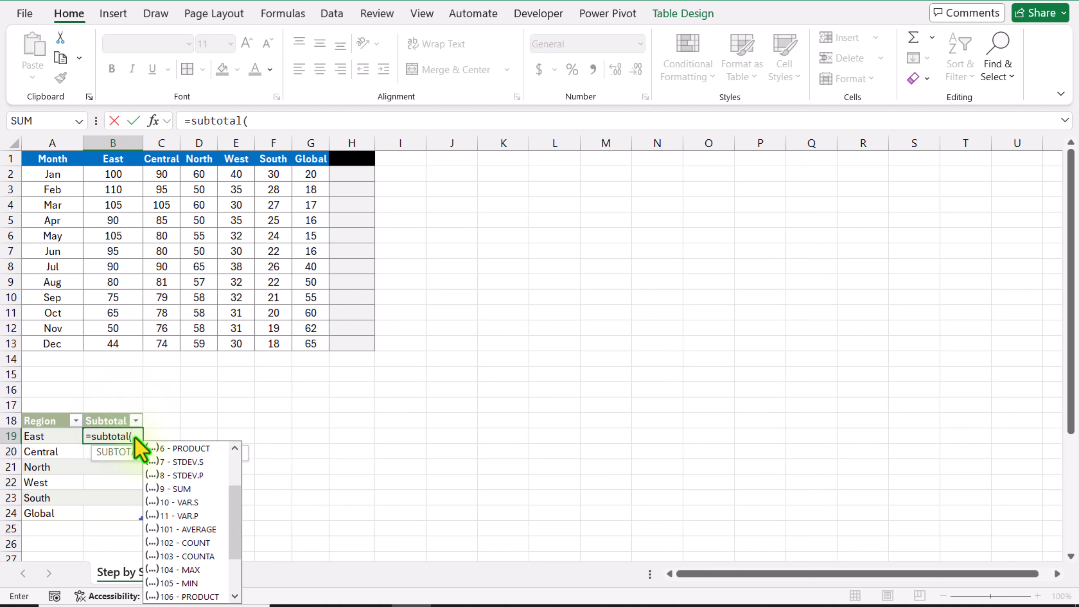
pyautogui.doubleClick(204, 557)
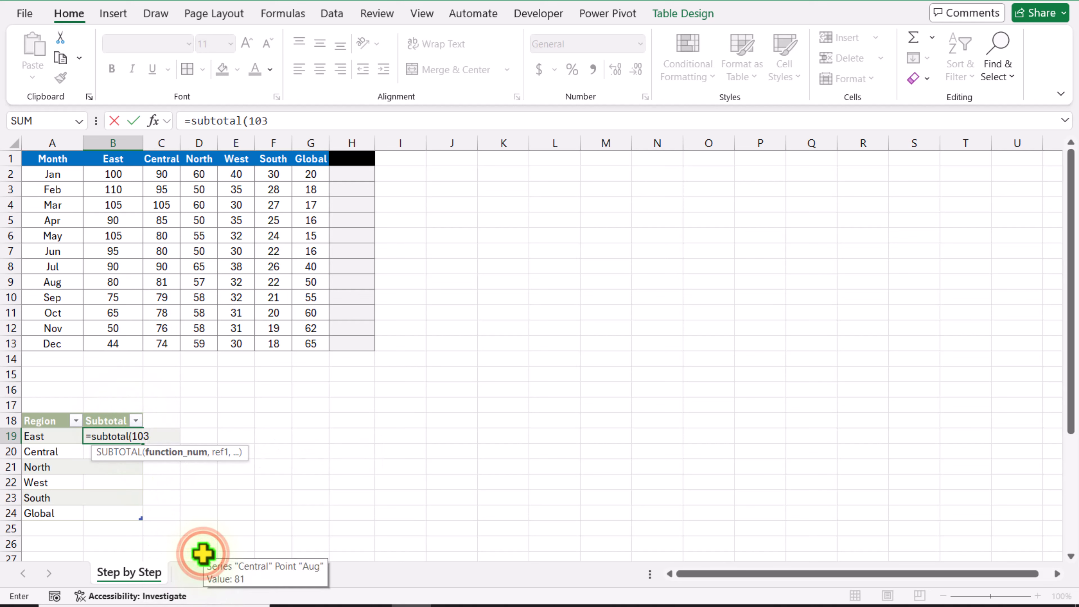
pyautogui.write(',')
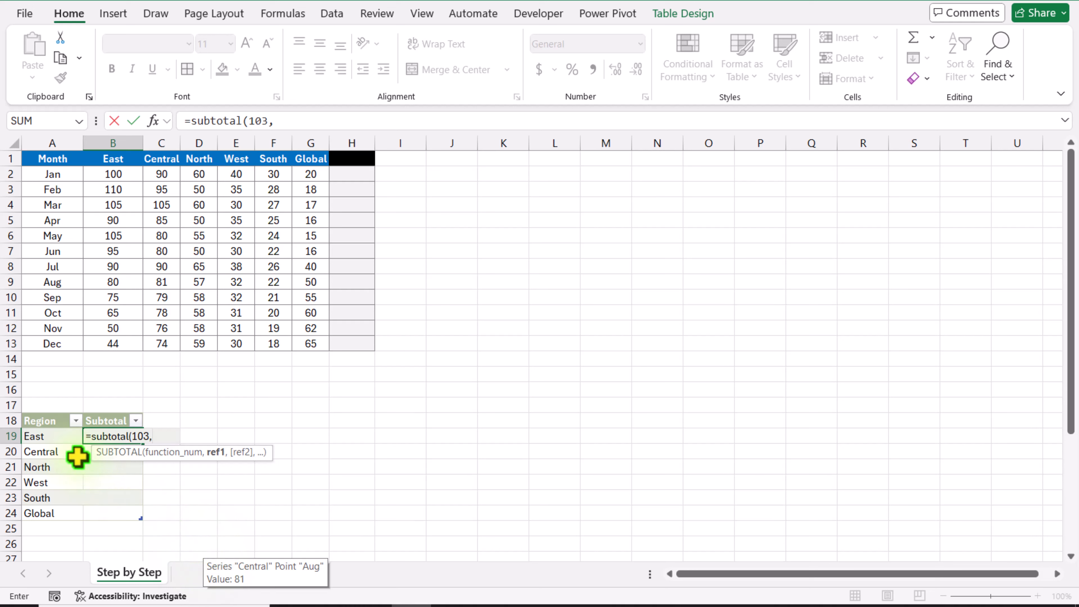
pyautogui.click(52, 437)
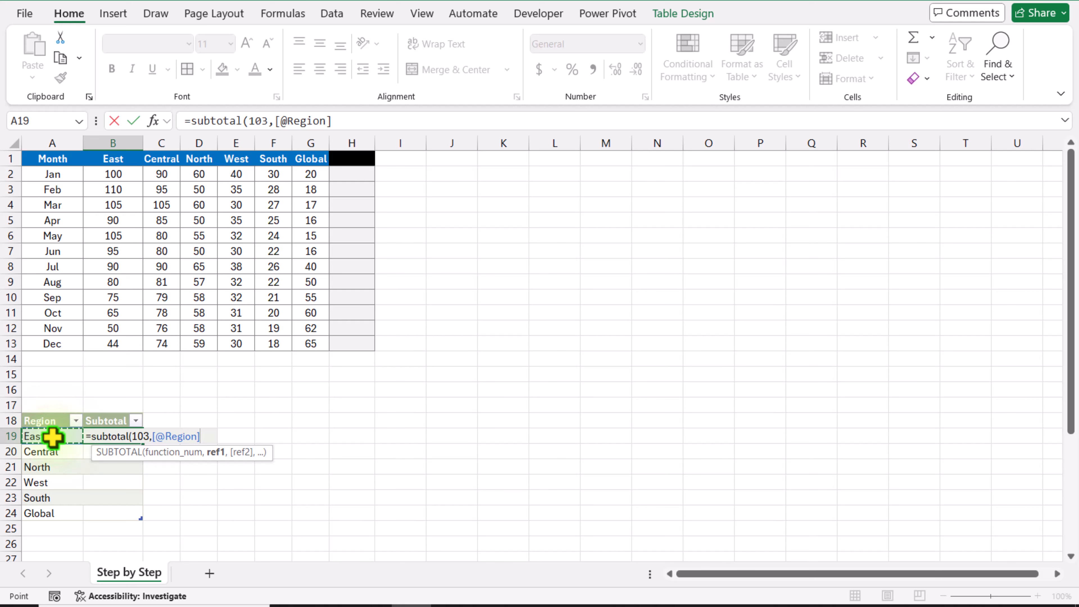
pyautogui.press('Return')
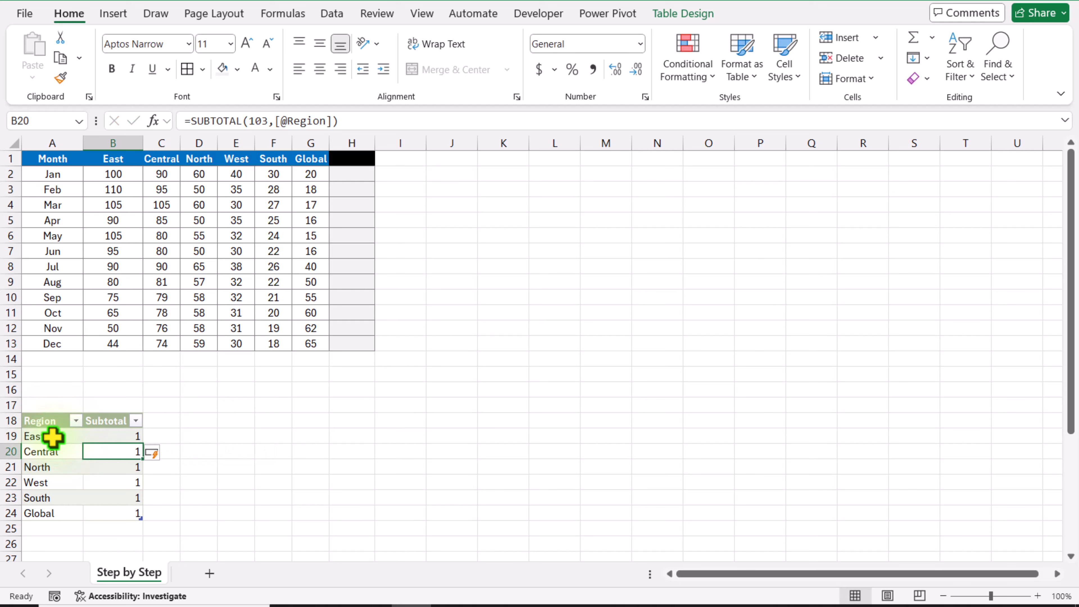
# Insert a slicer for the Region field of the region table
pyautogui.click(65, 466)
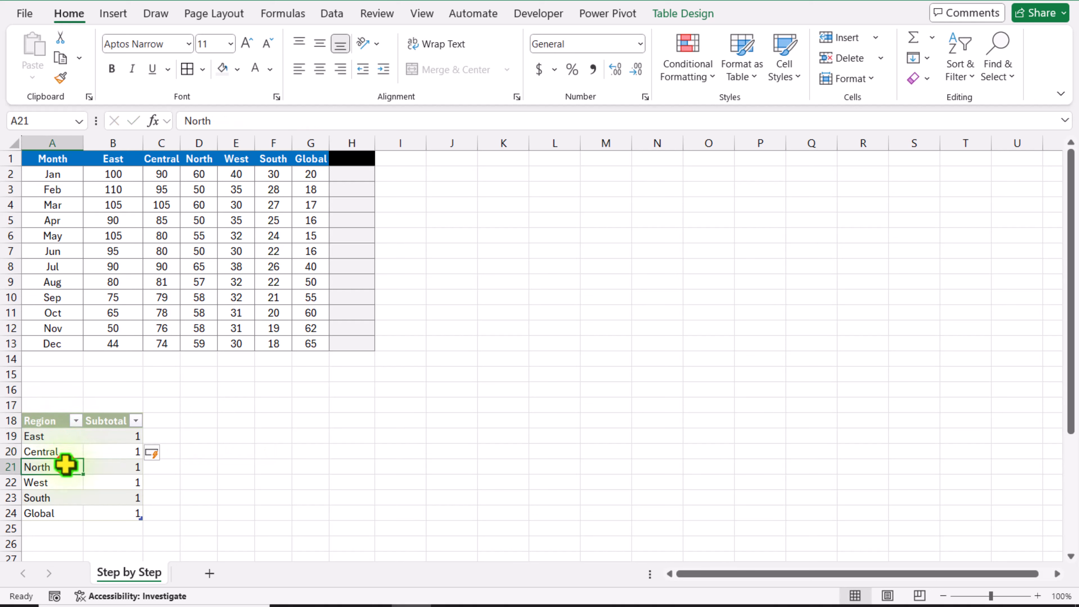
pyautogui.click(114, 14)
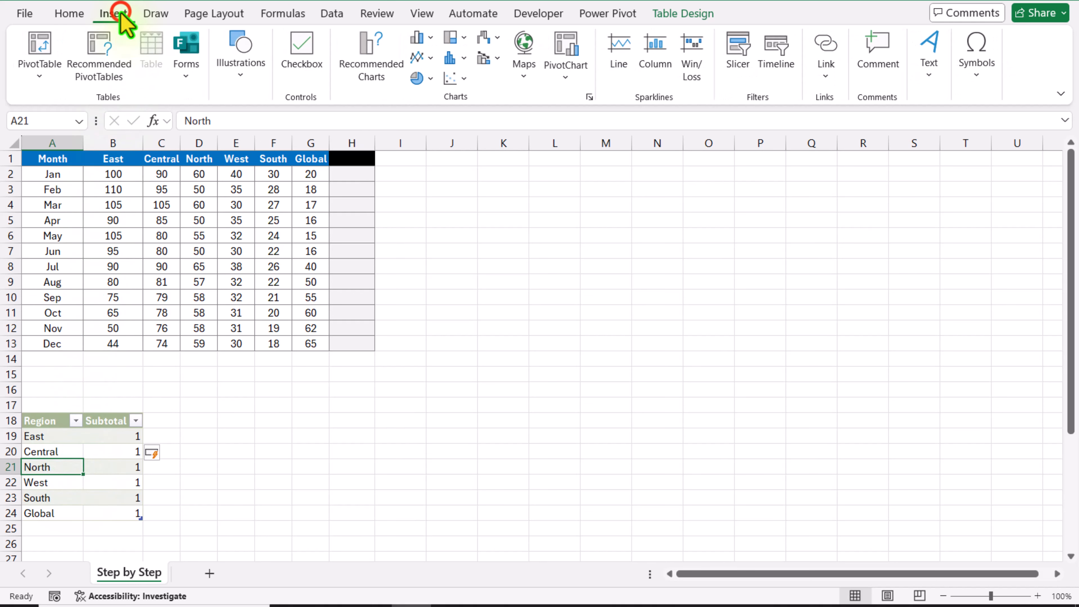
pyautogui.click(743, 71)
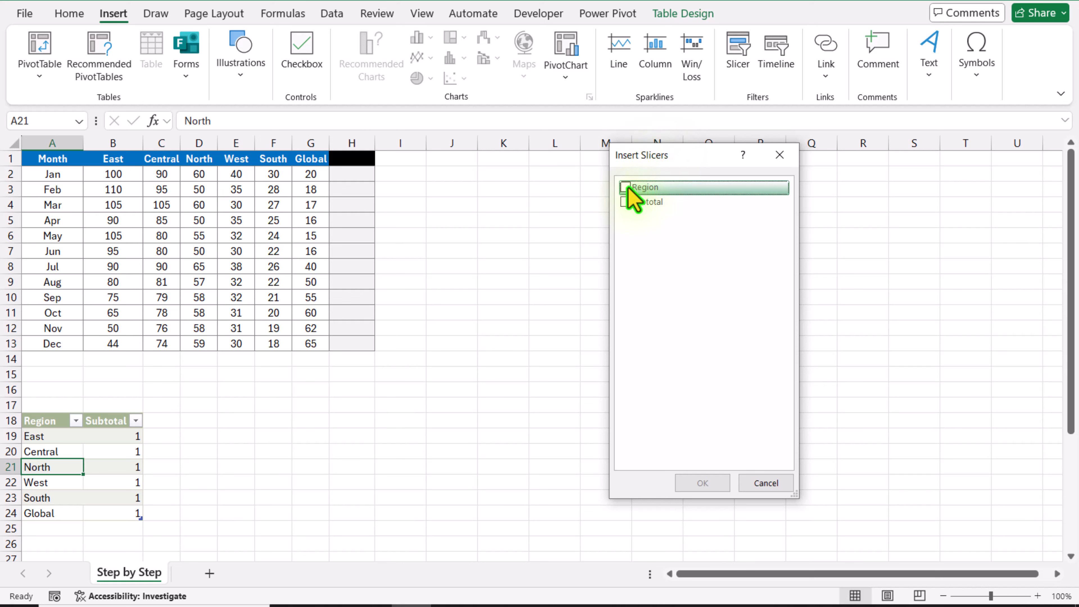
pyautogui.click(625, 187)
pyautogui.click(710, 481)
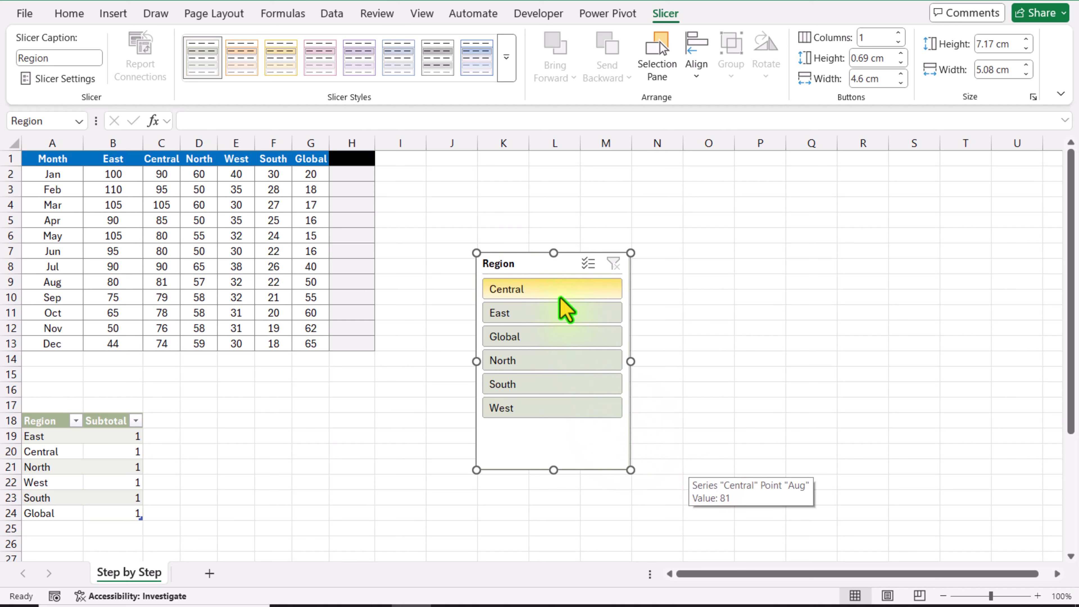
# Filter the region table with the slicer by Central, East, Global, North and finally South, and inspect the remaining Subtotal cell
pyautogui.click(554, 290)
pyautogui.click(557, 311)
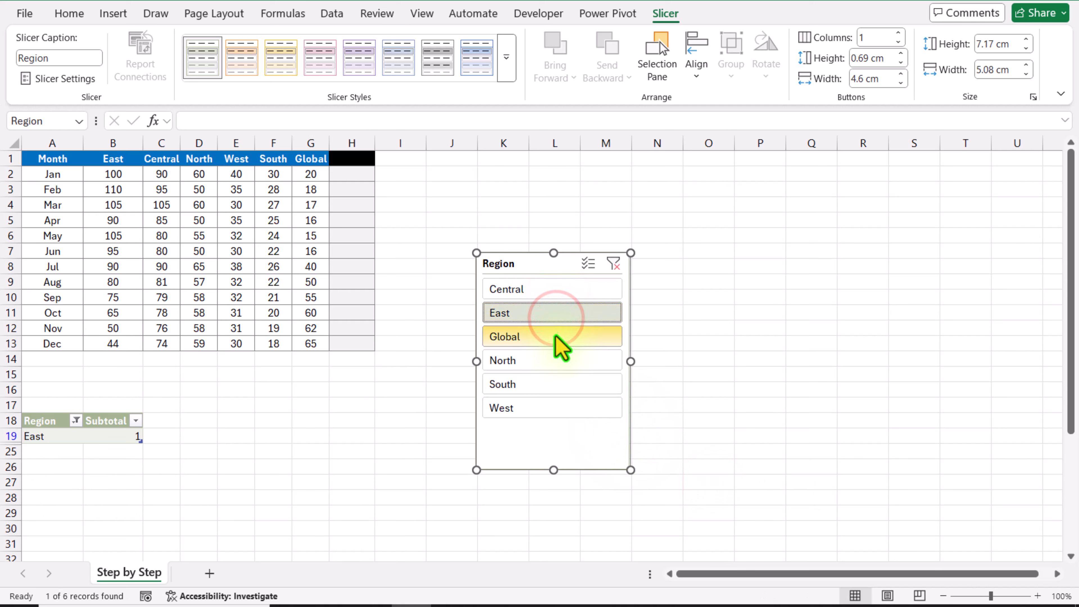
pyautogui.click(554, 335)
pyautogui.click(555, 358)
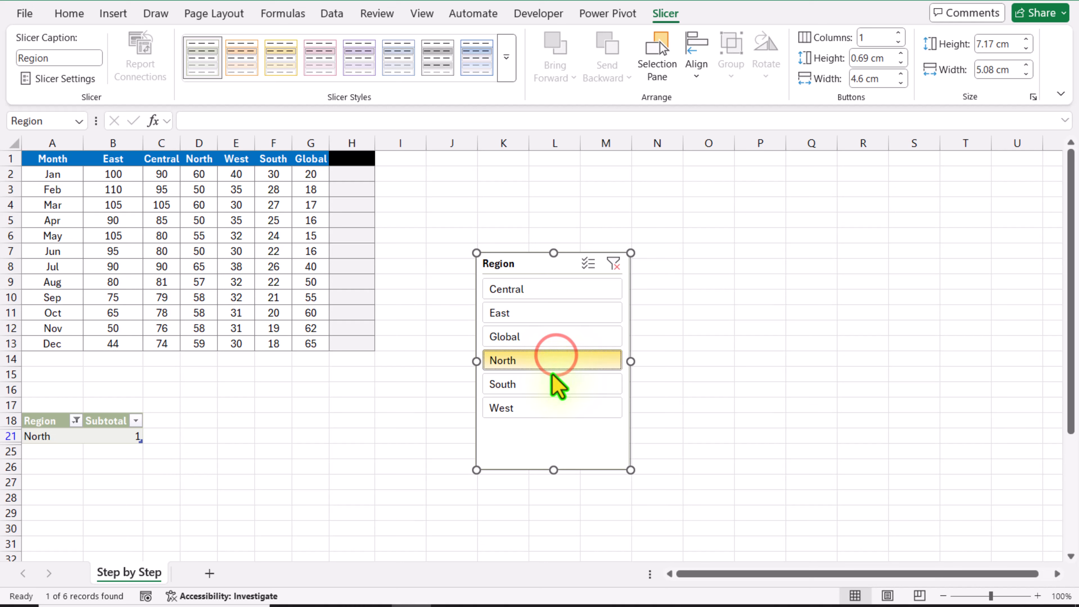
pyautogui.click(556, 385)
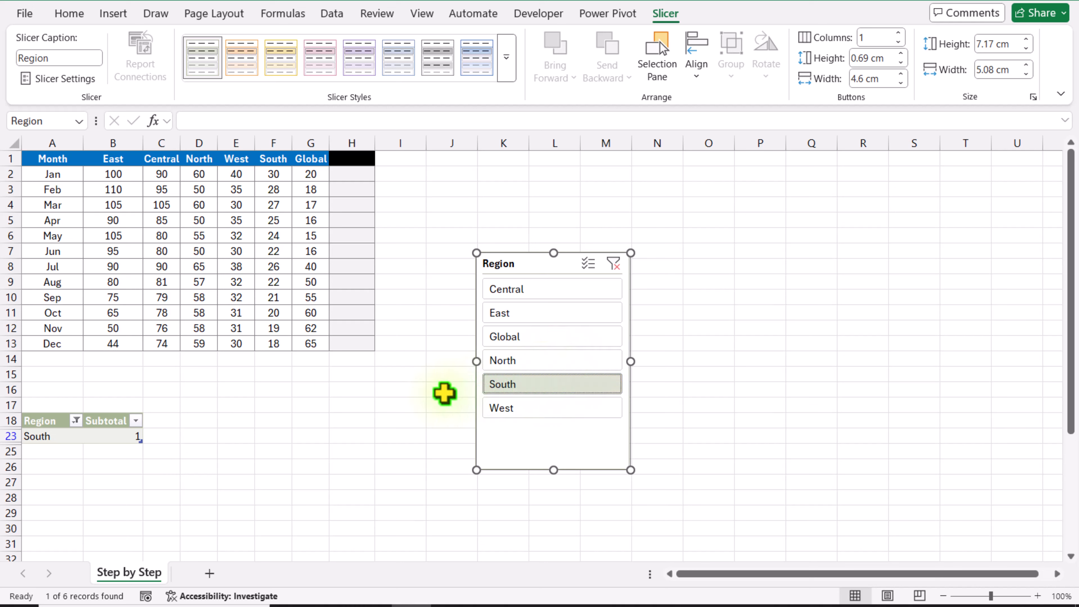
pyautogui.click(137, 435)
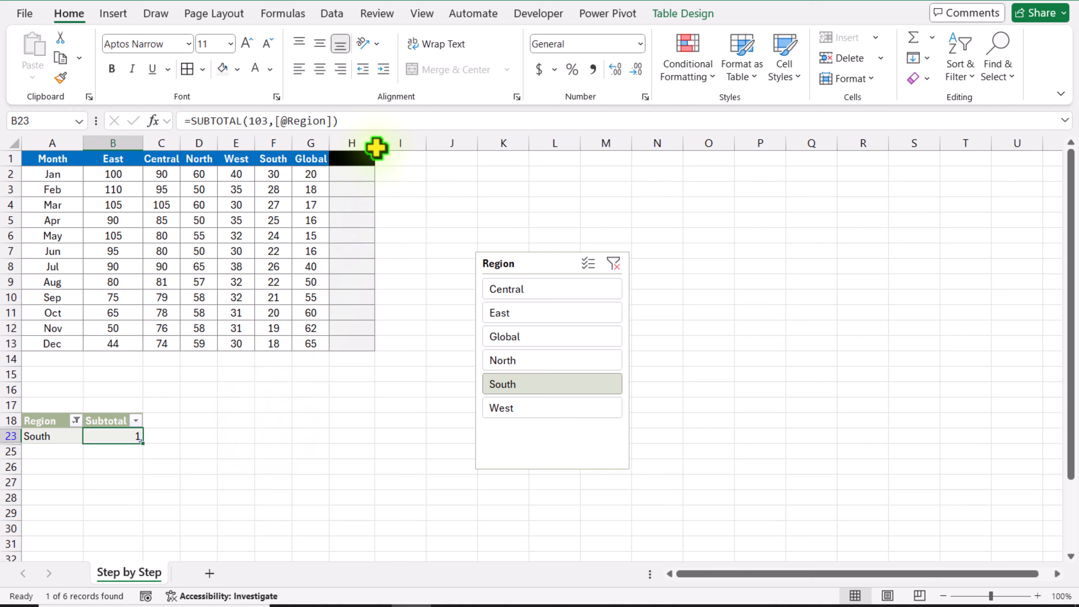
# Widen column H slightly and enter =XLOOKUP(1,Table7[Subtotal],Table7[Region]) in H1 to return the selected region
pyautogui.moveTo(376, 147); pyautogui.dragTo(398, 147)
pyautogui.click(363, 159)
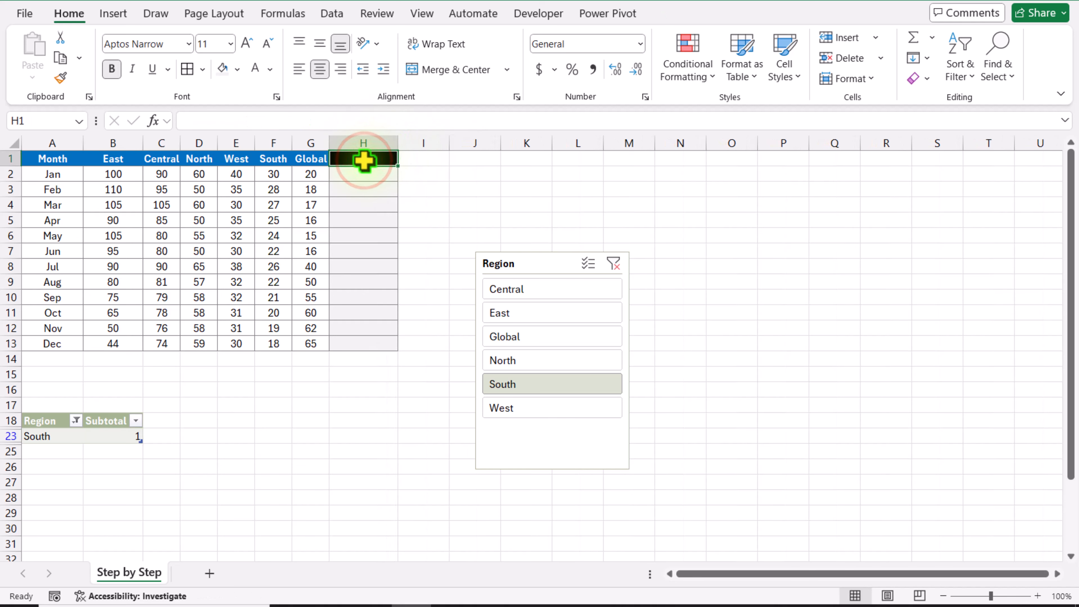
pyautogui.write('=xlo')
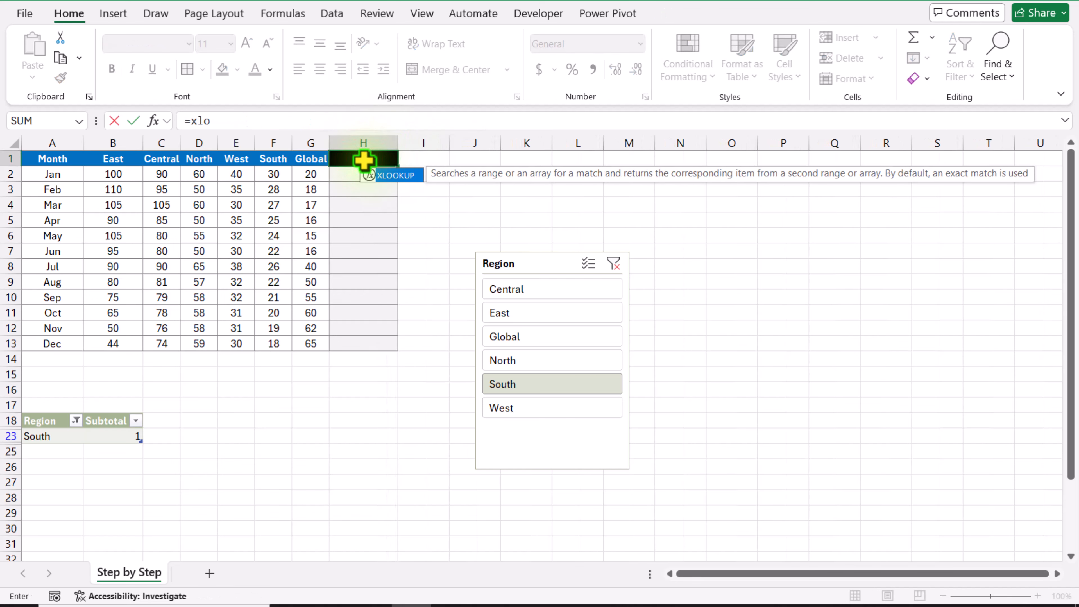
pyautogui.write('okup(')
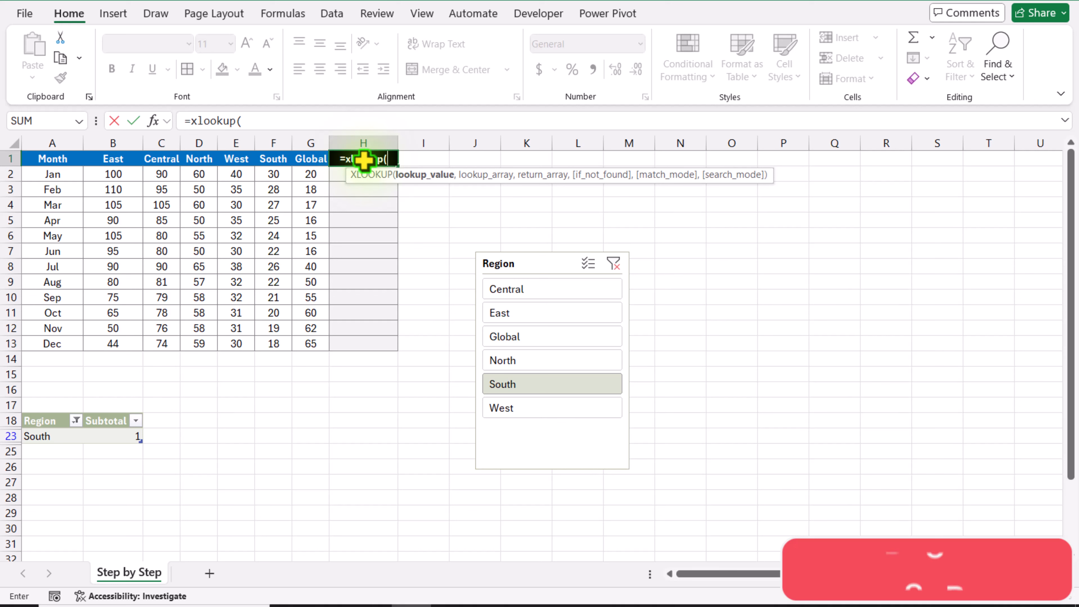
pyautogui.write('1,')
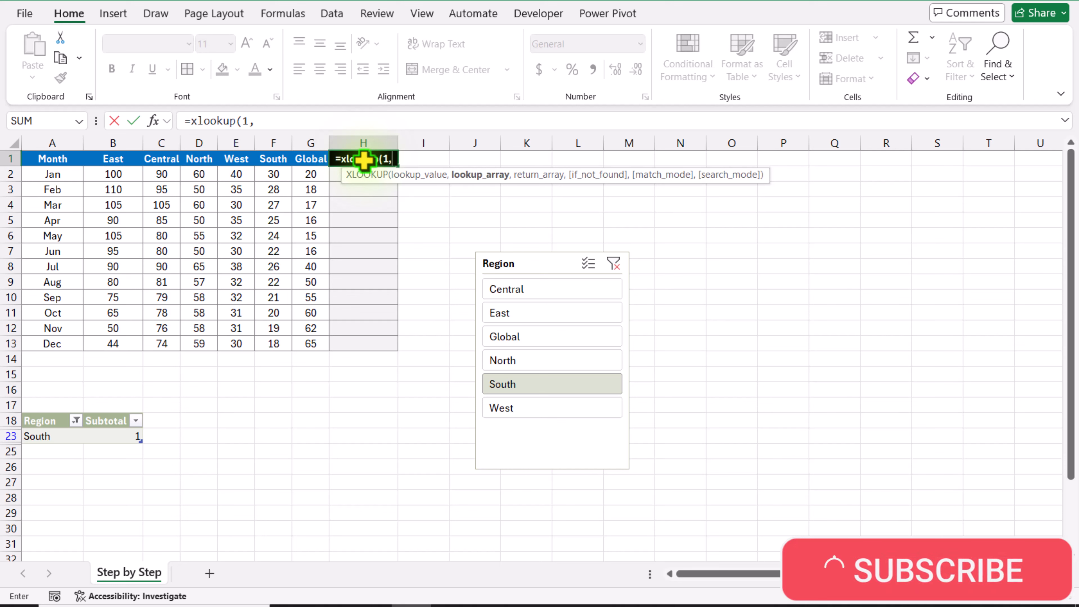
pyautogui.click(122, 410)
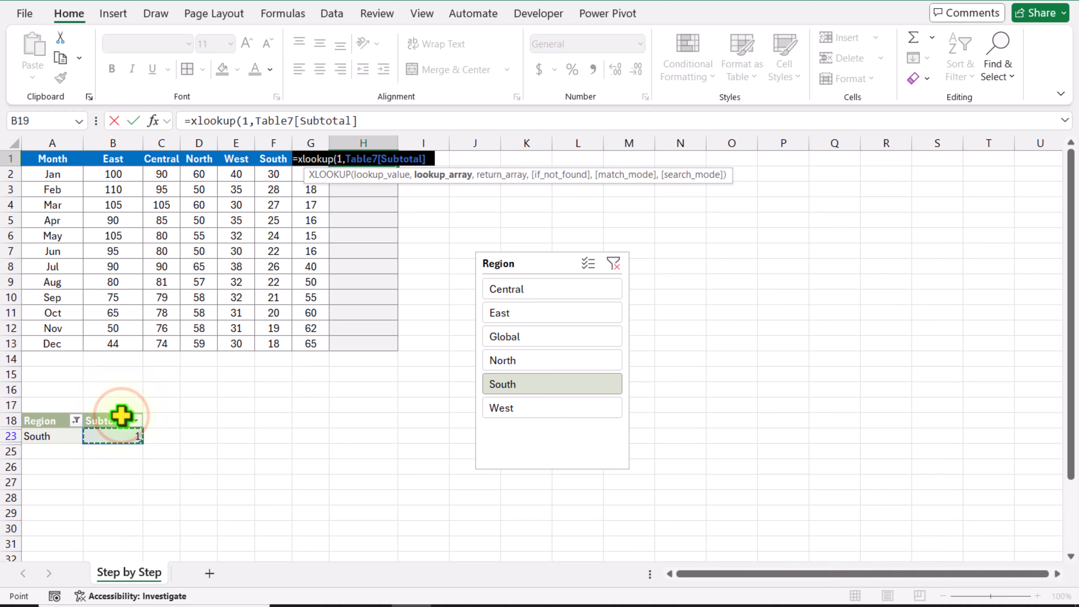
pyautogui.write(',')
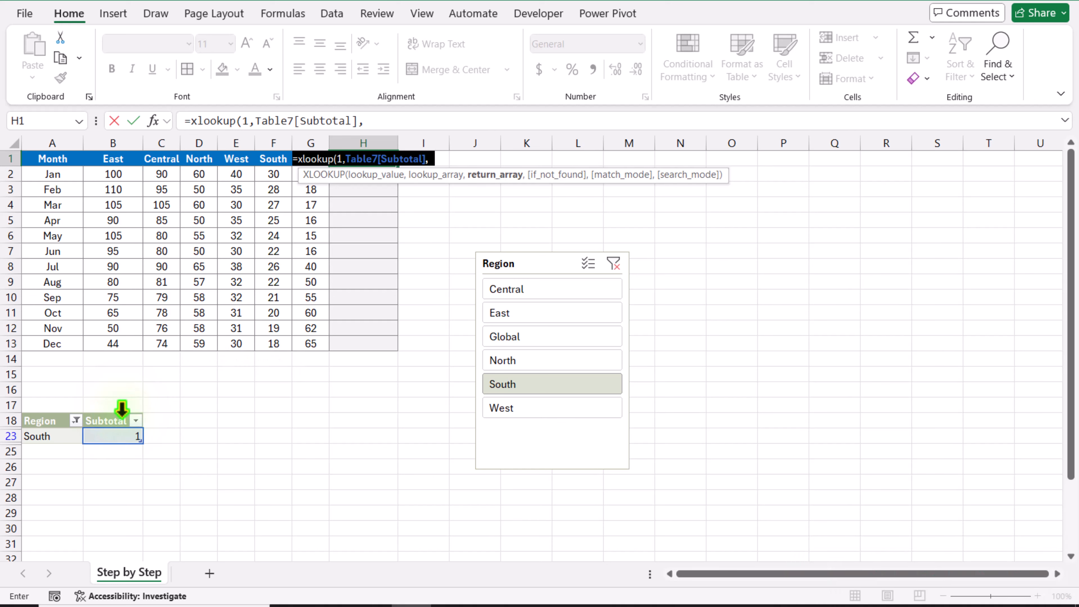
pyautogui.click(47, 408)
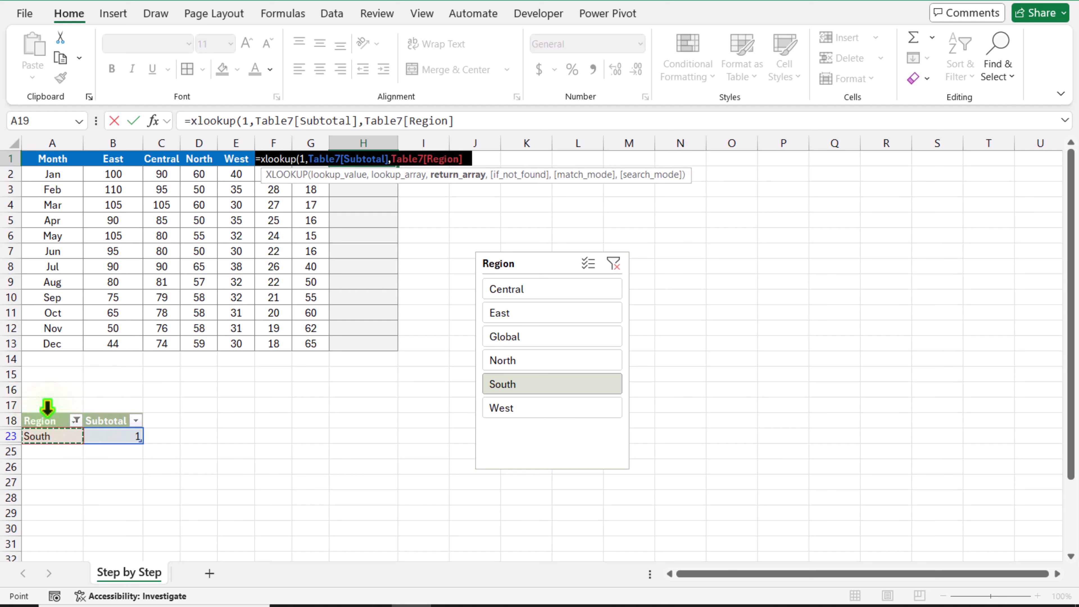
pyautogui.press('Return')
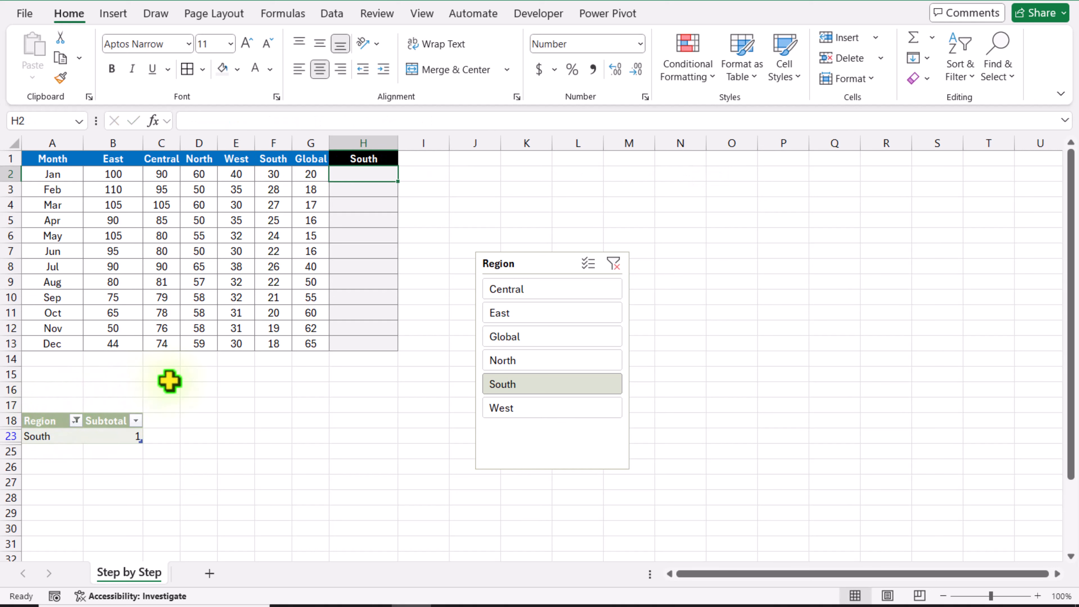
# Switch the Region slicer through Central, East, Global, North, South and back to East to check the header in H1
pyautogui.click(508, 290)
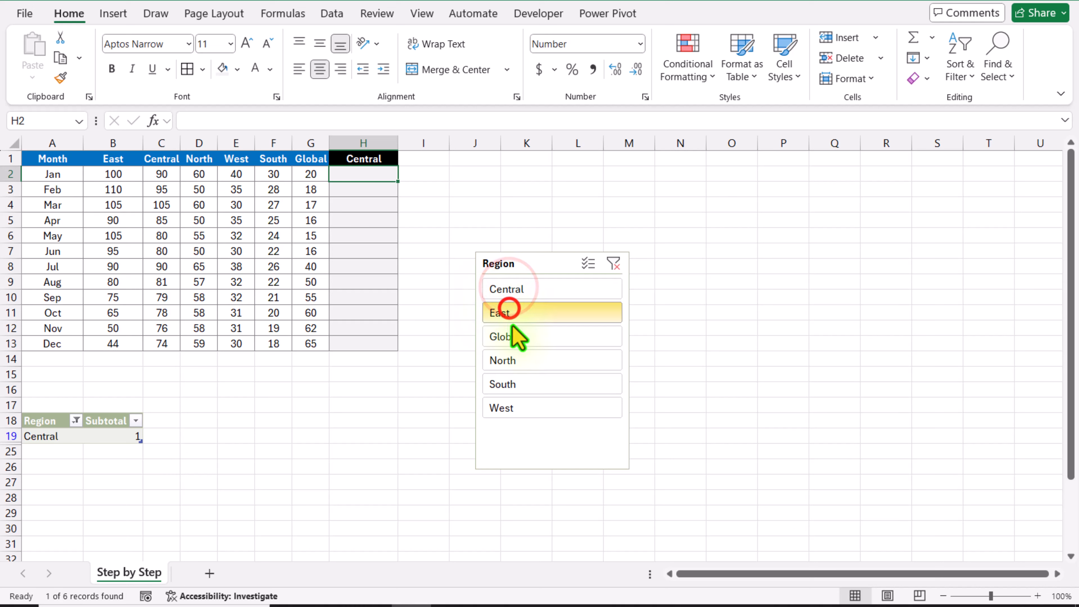
pyautogui.click(509, 309)
pyautogui.click(511, 336)
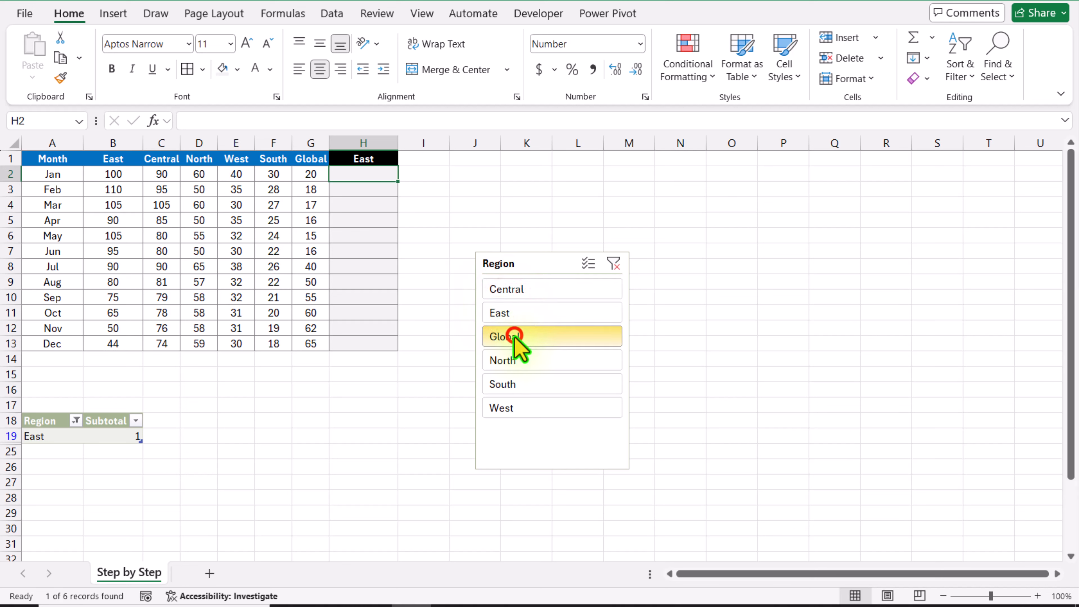
pyautogui.click(520, 367)
pyautogui.click(523, 382)
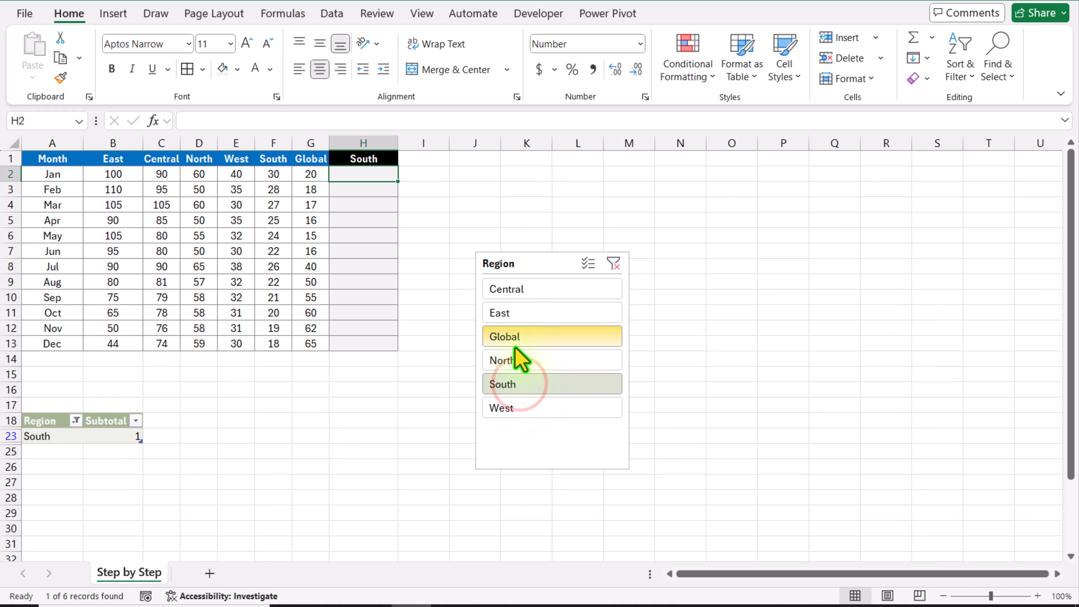
pyautogui.click(510, 312)
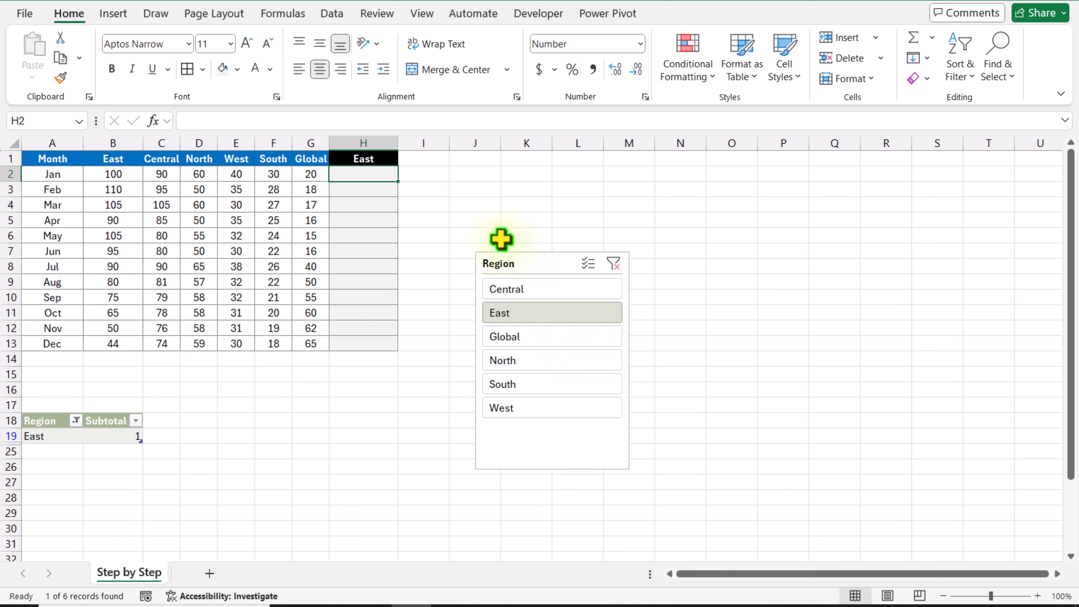
# Enter =XLOOKUP(H1,B1:G1,B2:G13) in H2 to return the selected region's monthly values
pyautogui.write('=')
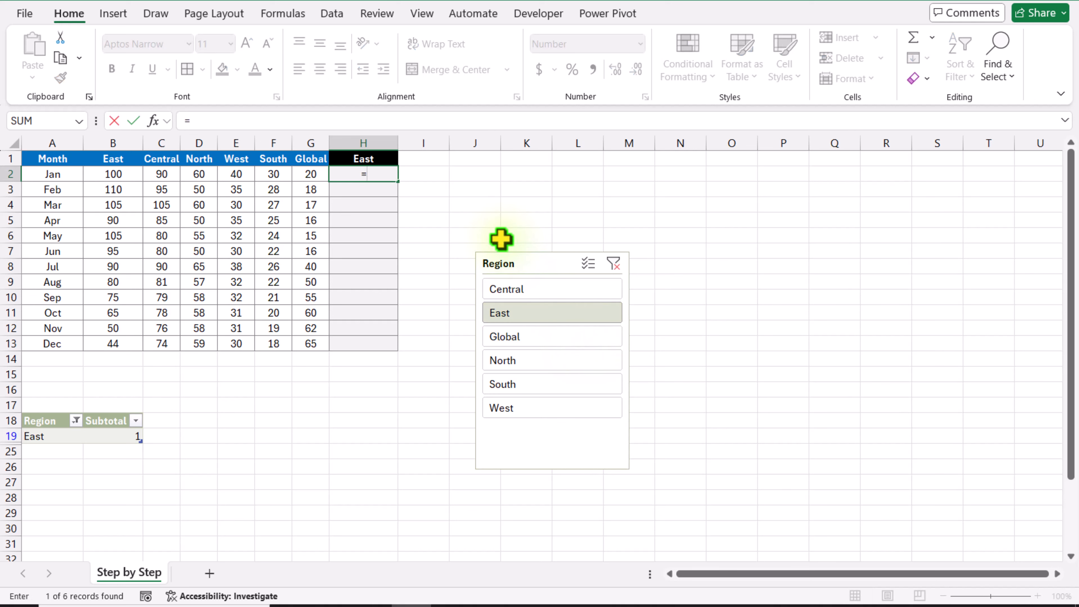
pyautogui.write('xloo')
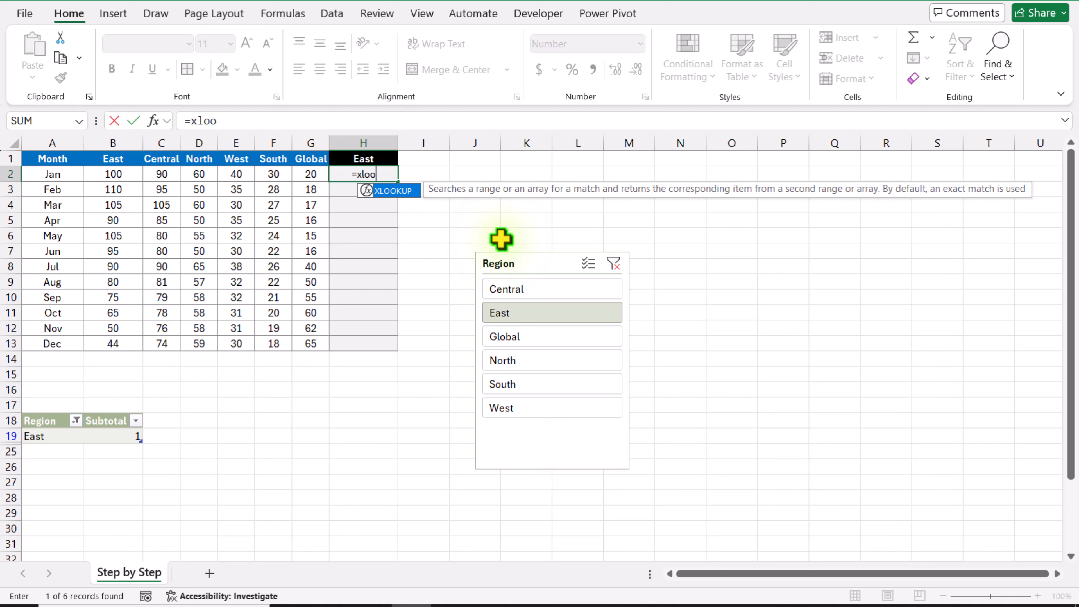
pyautogui.write('kup(')
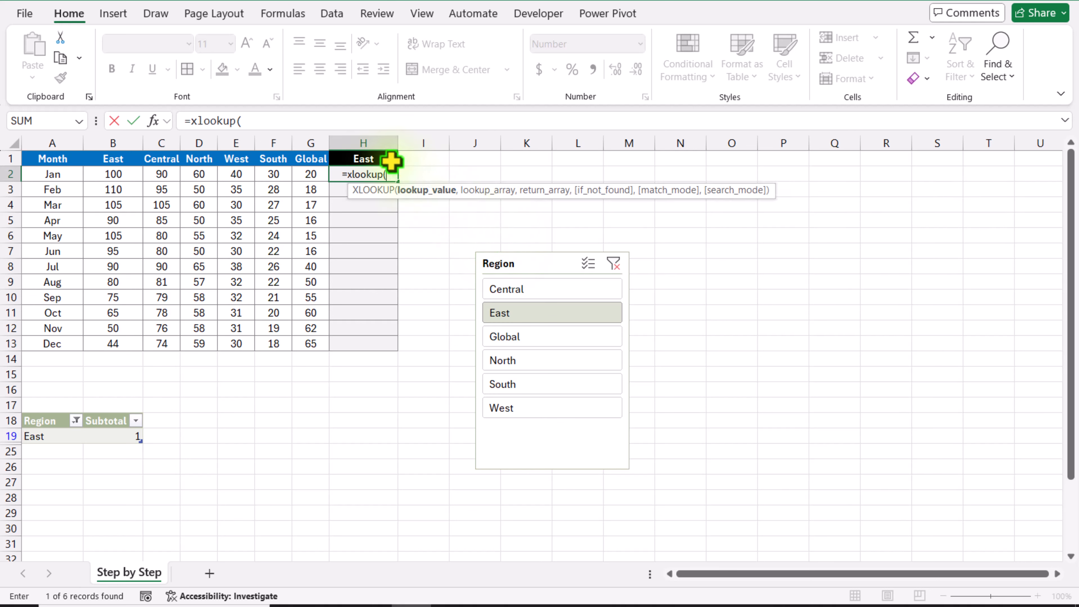
pyautogui.click(388, 159)
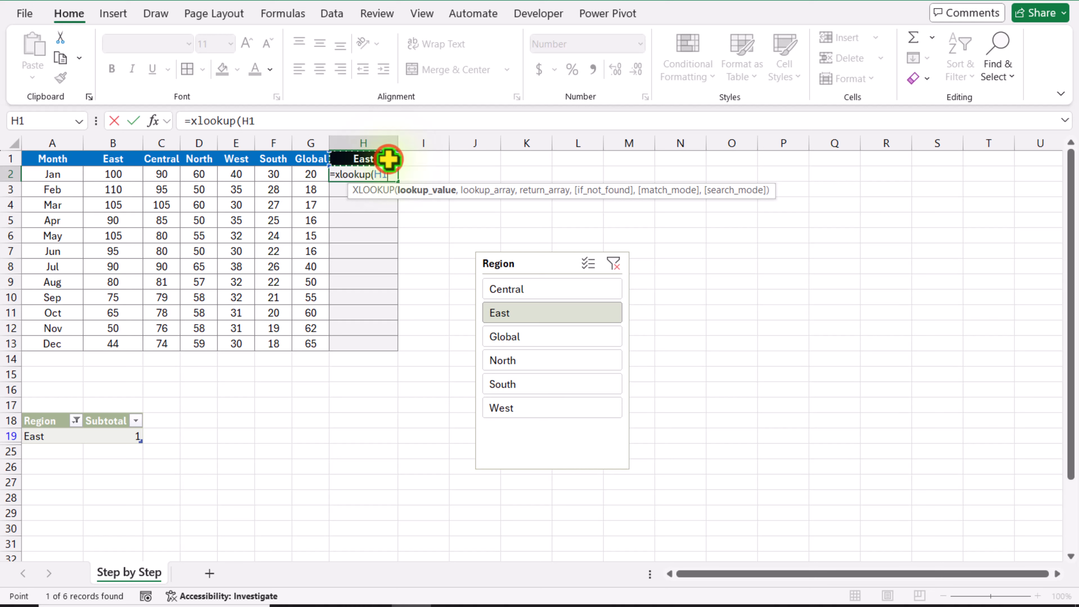
pyautogui.write(',')
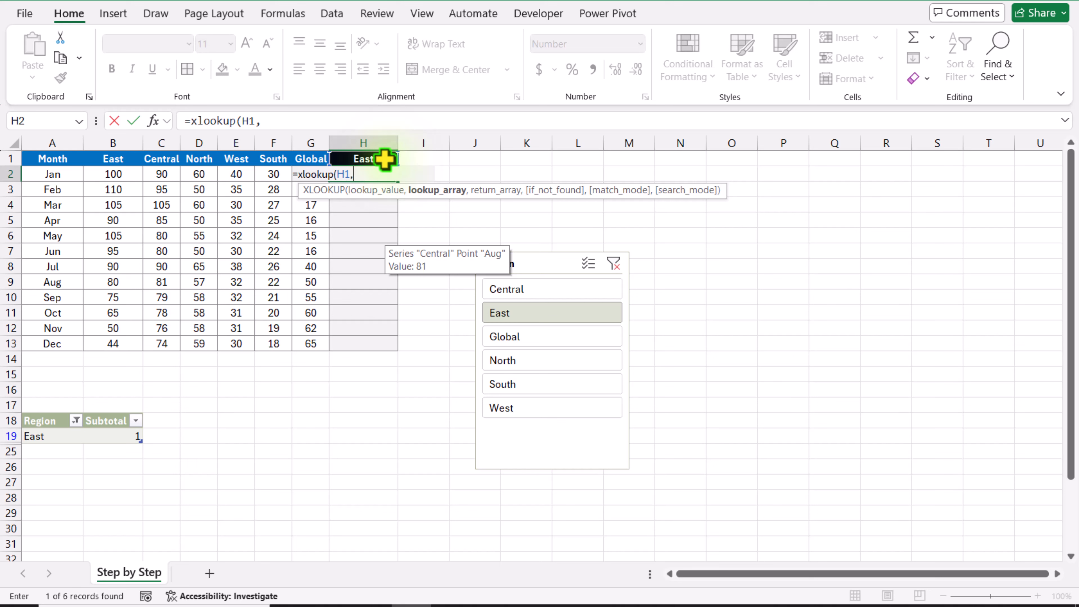
pyautogui.moveTo(123, 159); pyautogui.dragTo(302, 157)
pyautogui.write(',')
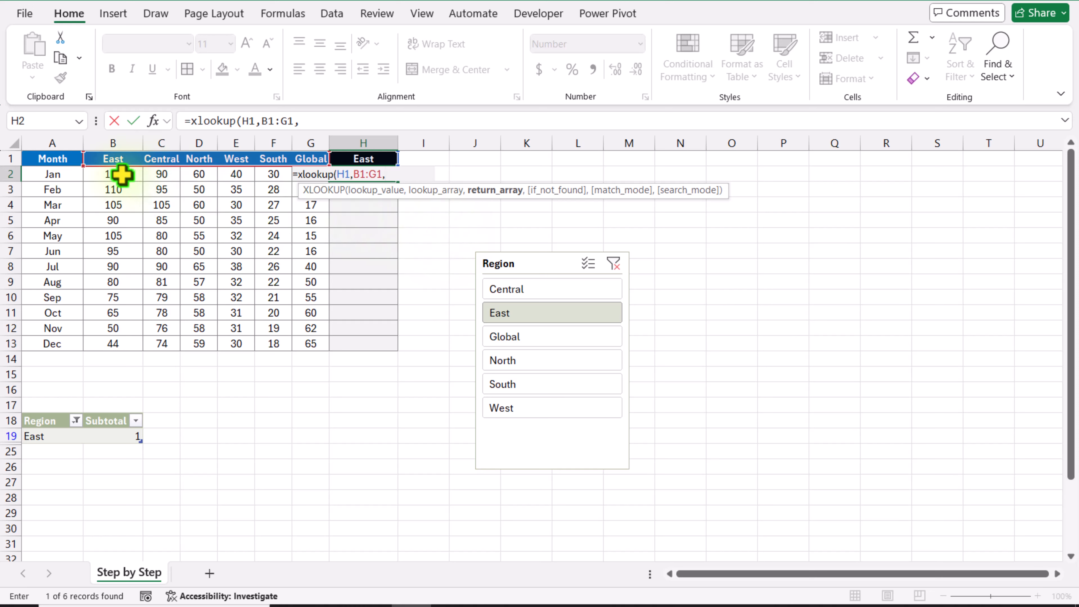
pyautogui.moveTo(121, 174); pyautogui.dragTo(302, 344)
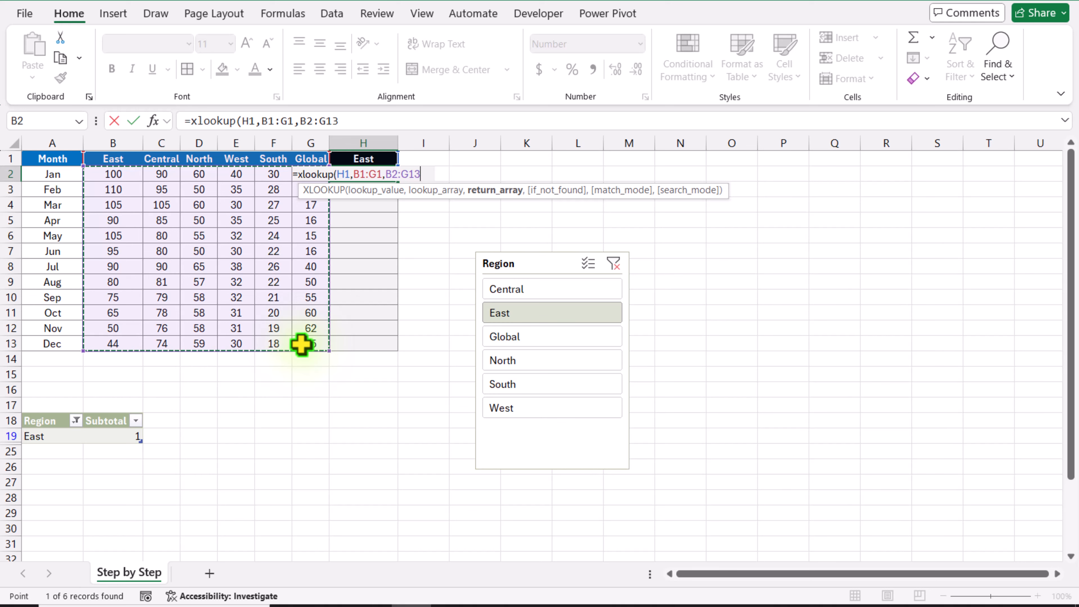
pyautogui.write(')')
pyautogui.press('Return')
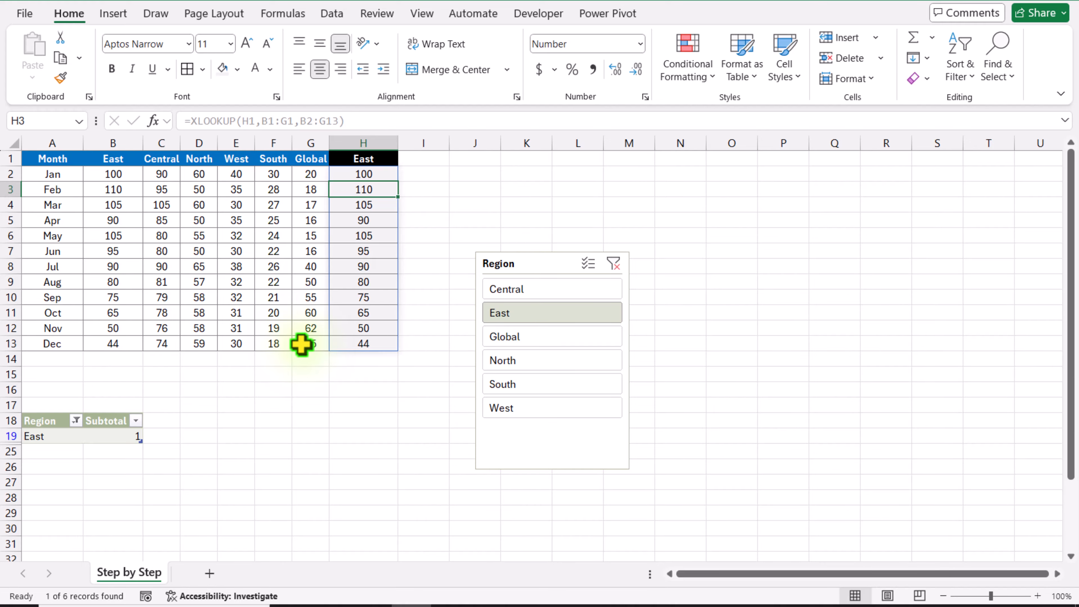
# Filter the slicer by Central and Global to check column H, and move the slicer over to columns S to U
pyautogui.click(515, 289)
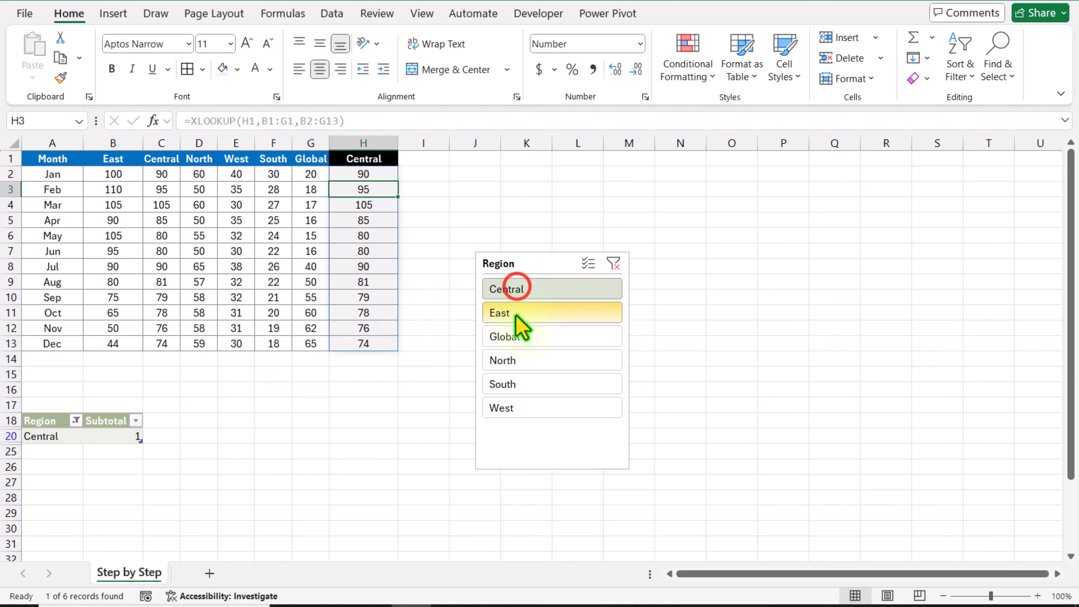
pyautogui.click(515, 336)
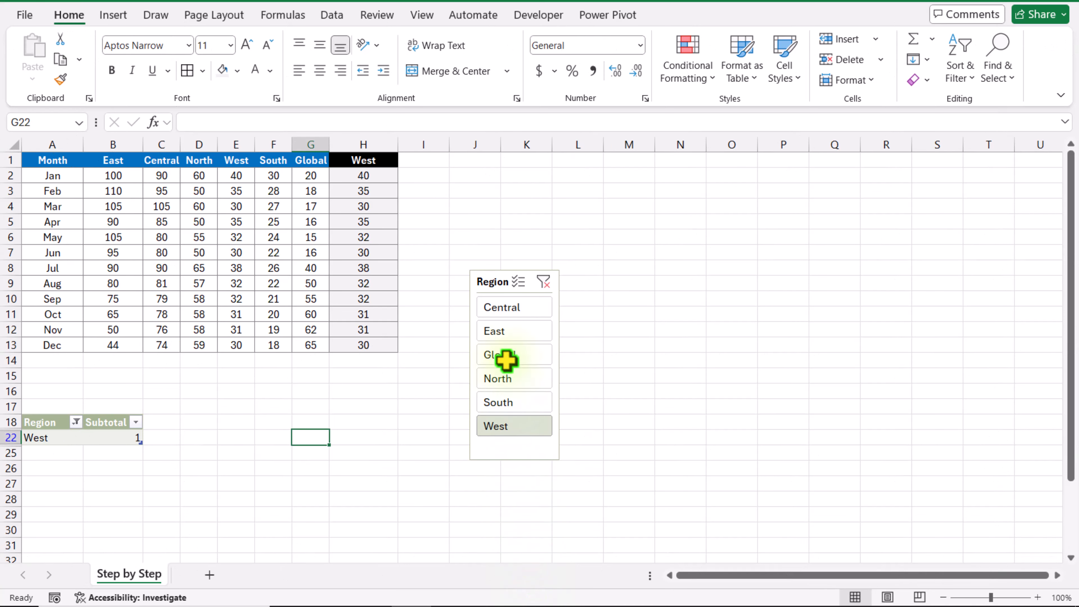
pyautogui.moveTo(499, 272); pyautogui.dragTo(991, 173)
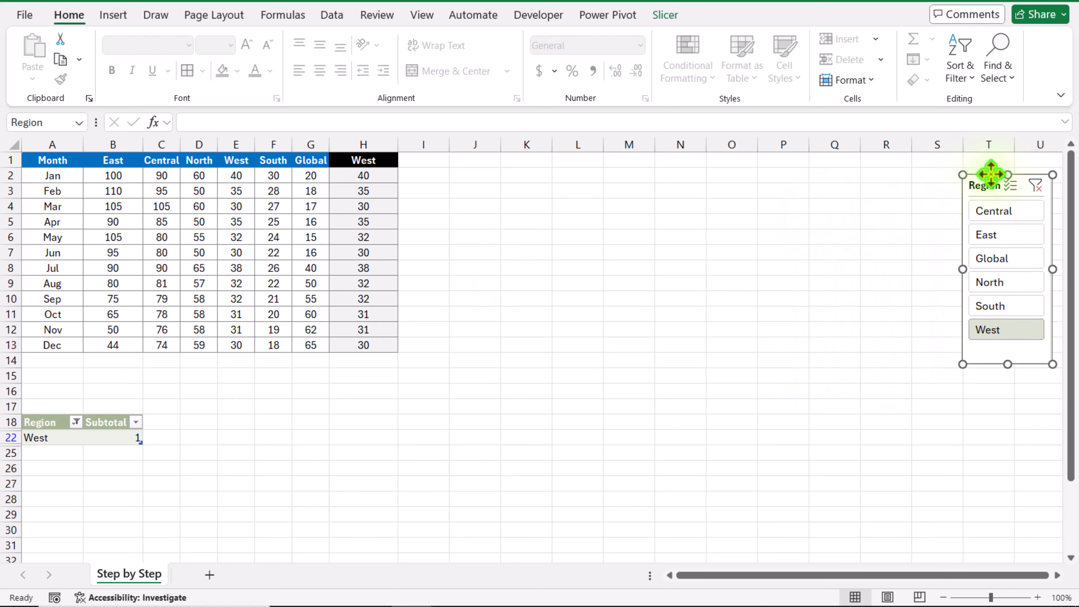
# Insert the recommended line chart from the data range A1:H13
pyautogui.moveTo(52, 160); pyautogui.dragTo(345, 344)
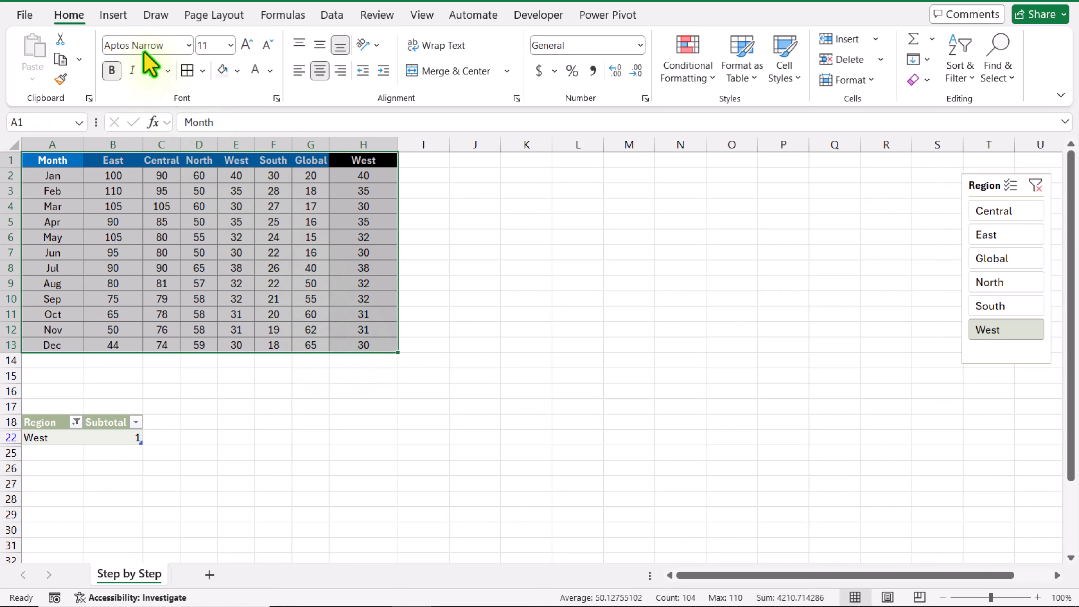
pyautogui.click(114, 13)
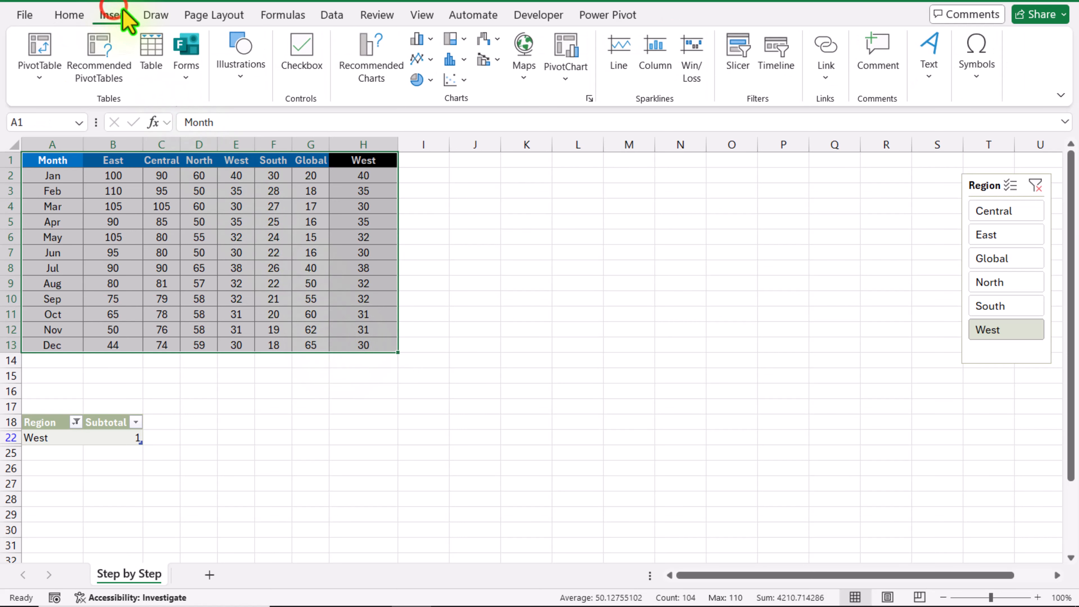
pyautogui.click(386, 73)
pyautogui.click(381, 146)
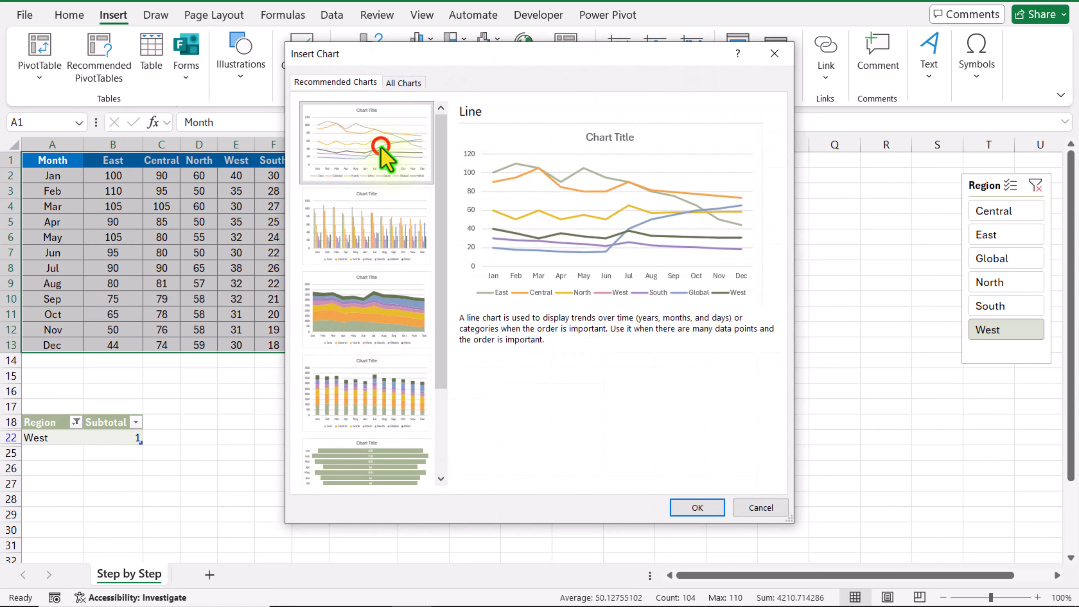
pyautogui.click(717, 507)
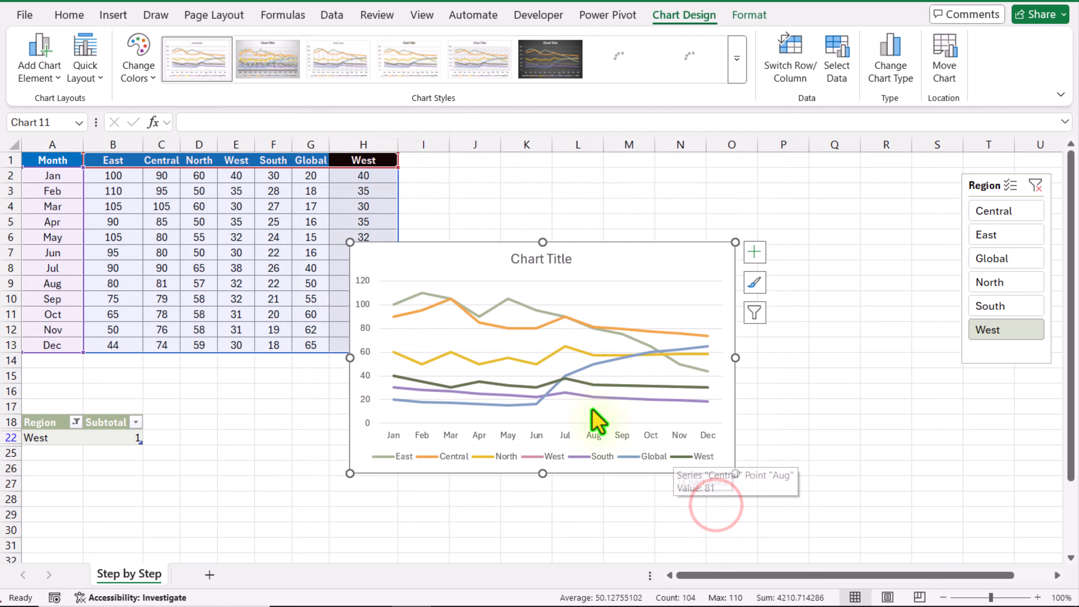
# Place the chart between the data and the slicer, enlarged to about 17.2 × 9.9 cm, and apply the third chart style with drop lines
pyautogui.moveTo(431, 219); pyautogui.dragTo(448, 166)
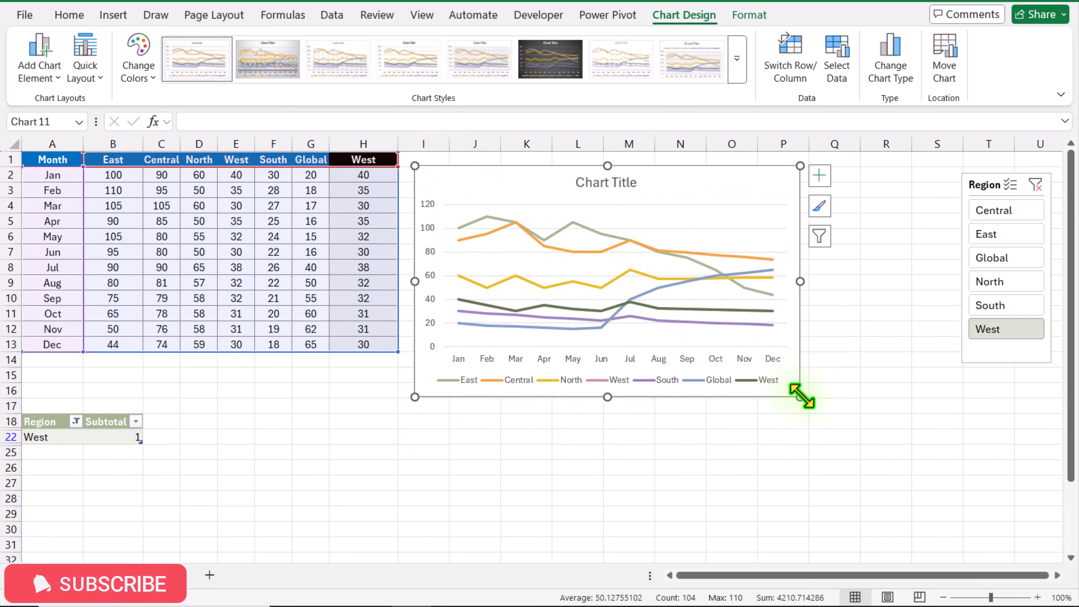
pyautogui.moveTo(800, 397); pyautogui.dragTo(936, 466)
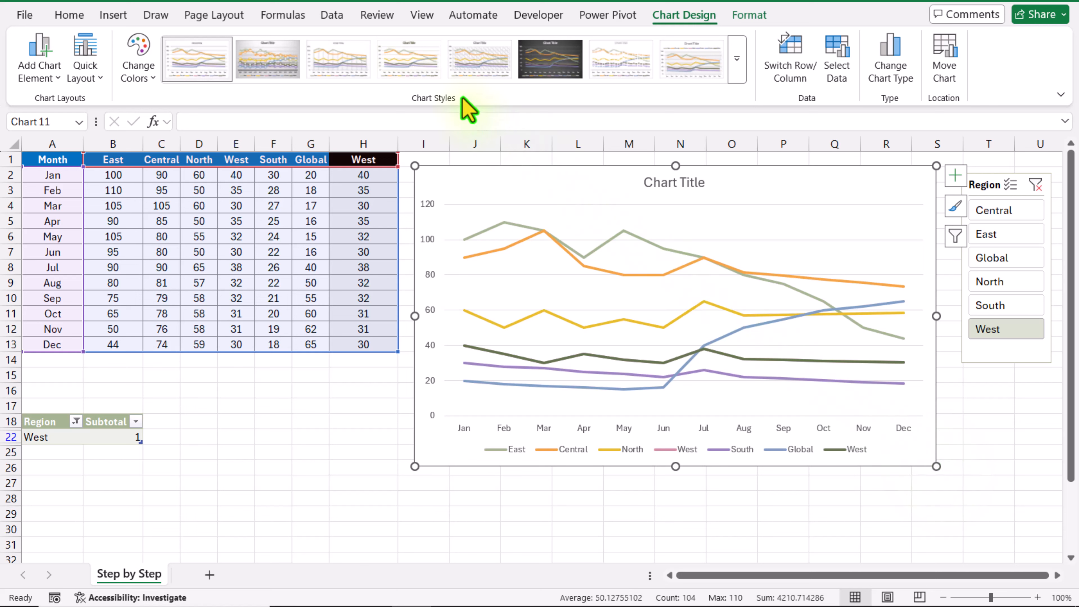
pyautogui.click(356, 64)
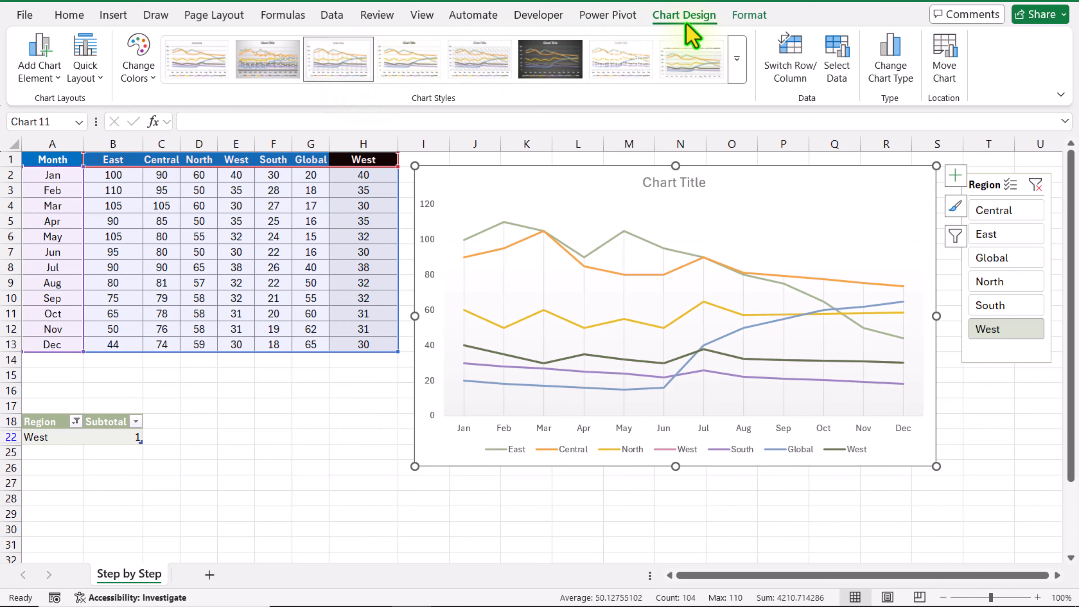
# Select the chart's plot area and narrow it from its right edge, leaving free space beyond the December points
pyautogui.click(750, 15)
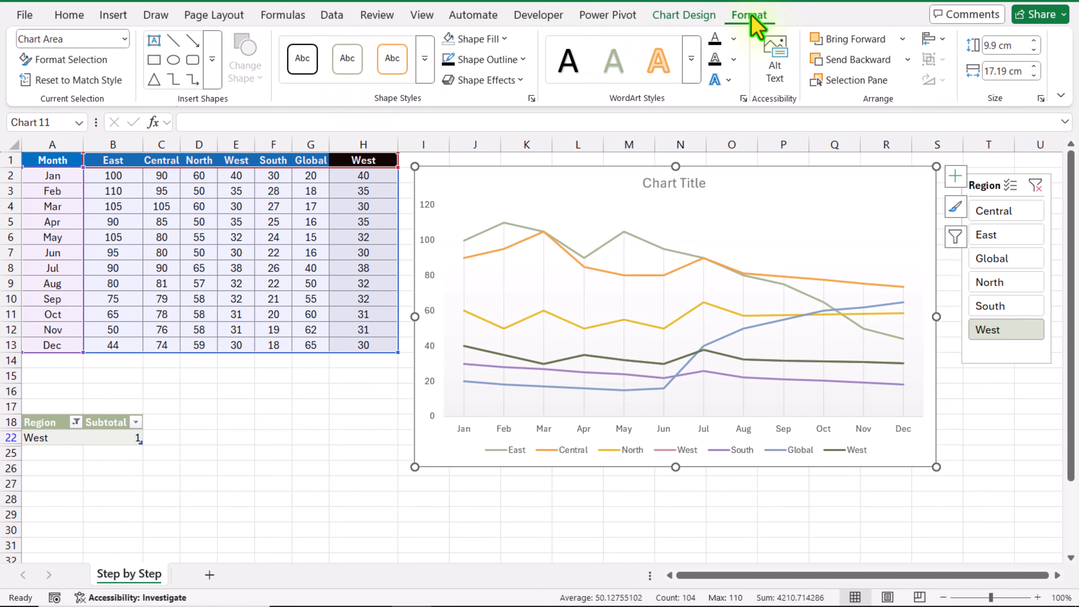
pyautogui.click(121, 41)
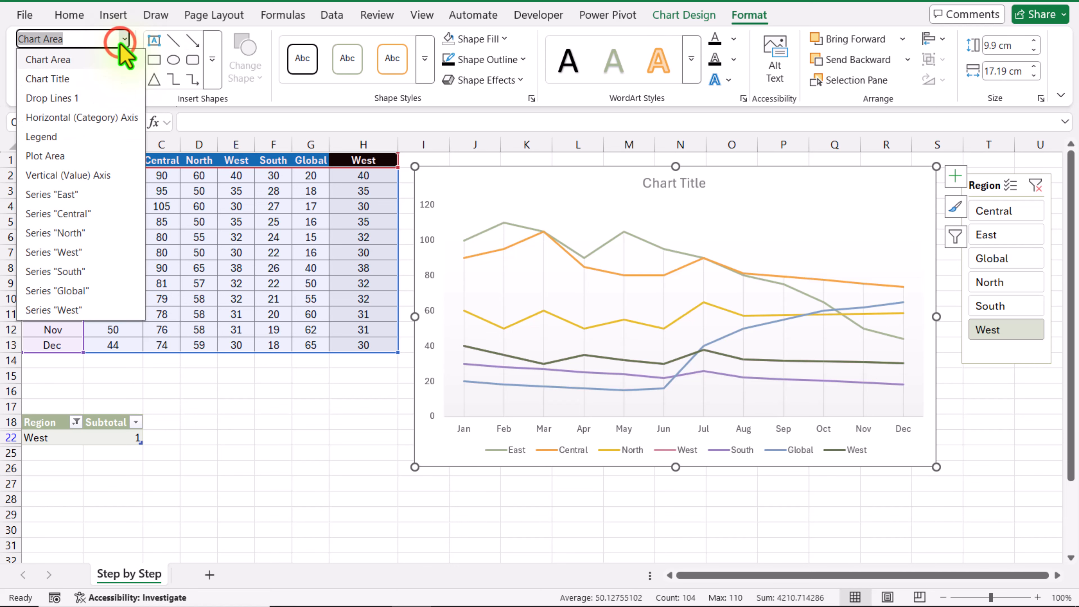
pyautogui.click(96, 147)
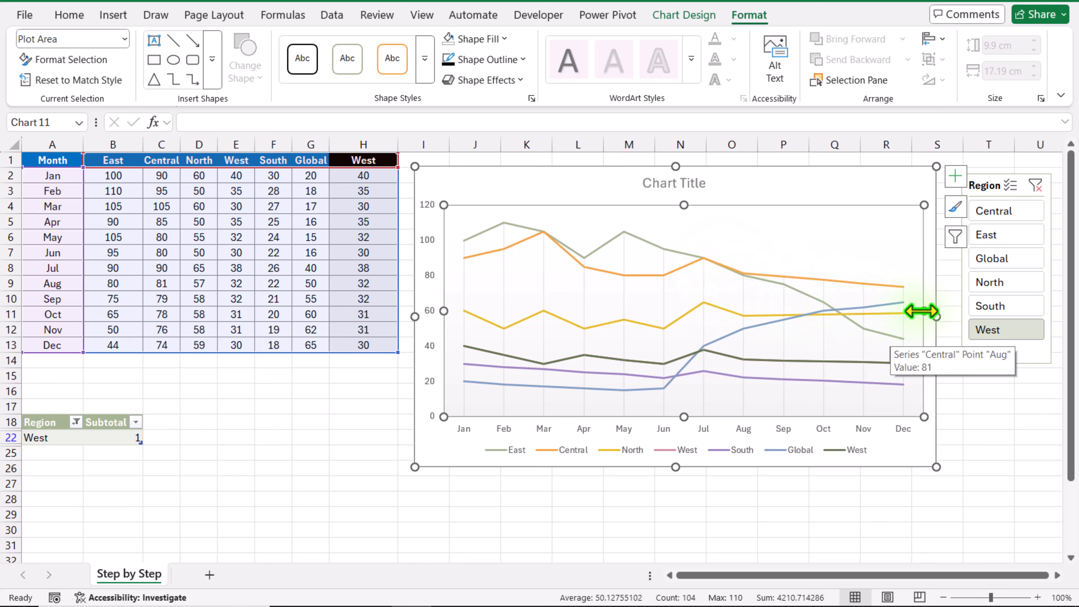
pyautogui.moveTo(921, 311); pyautogui.dragTo(867, 322)
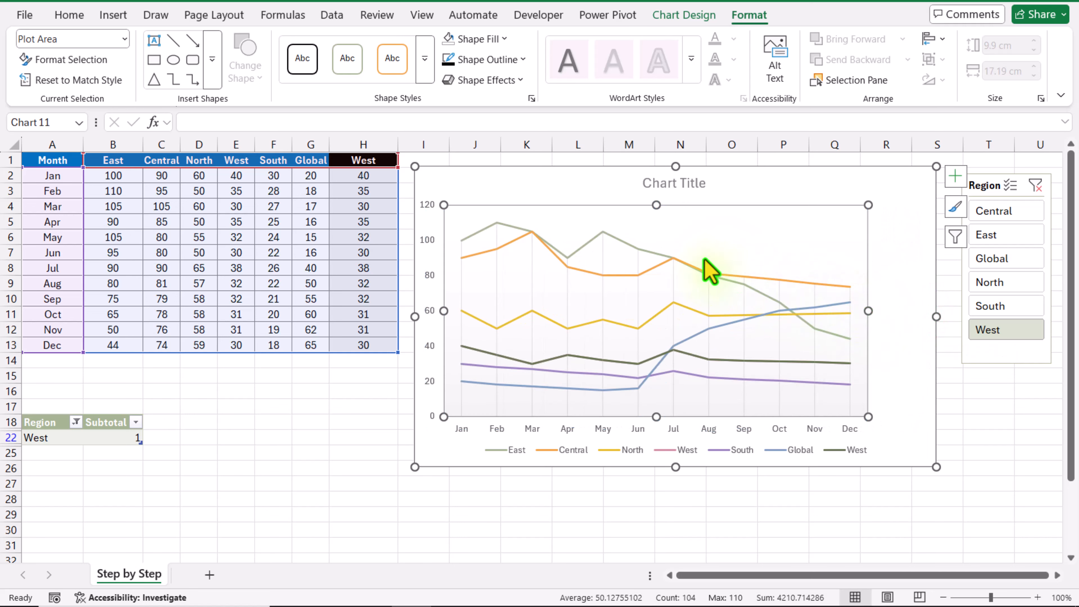
# Select the chart series that comes from column H and set its line colour to black
pyautogui.click(124, 39)
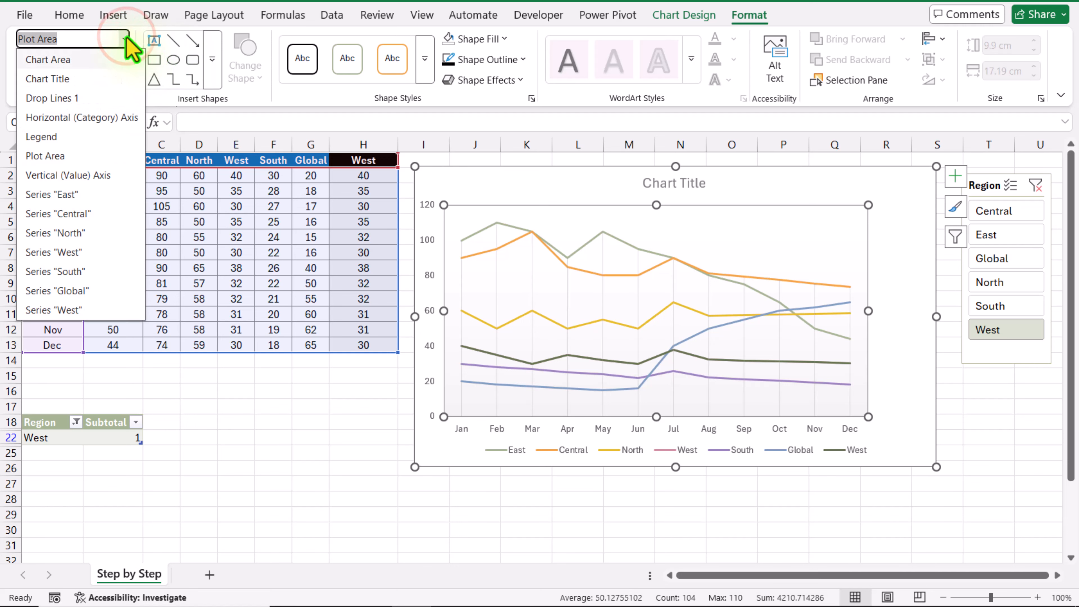
pyautogui.click(79, 310)
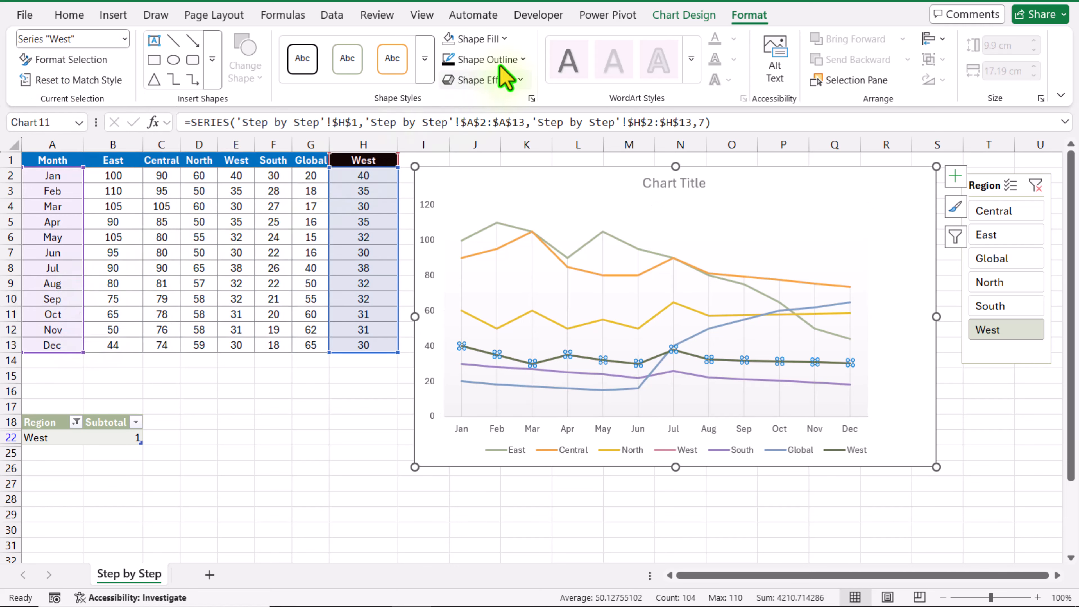
pyautogui.click(523, 59)
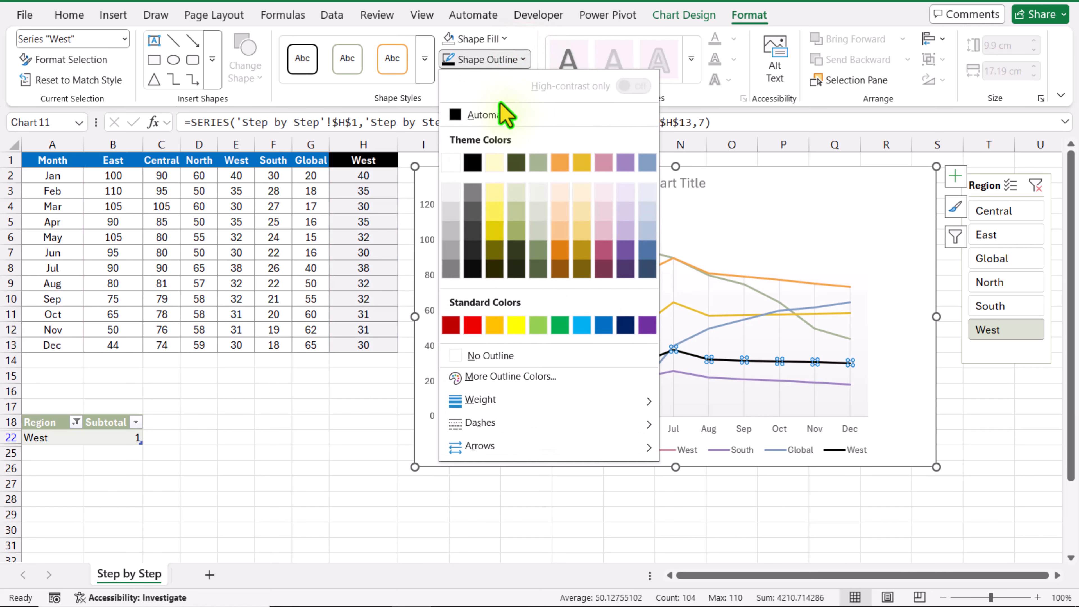
pyautogui.click(475, 162)
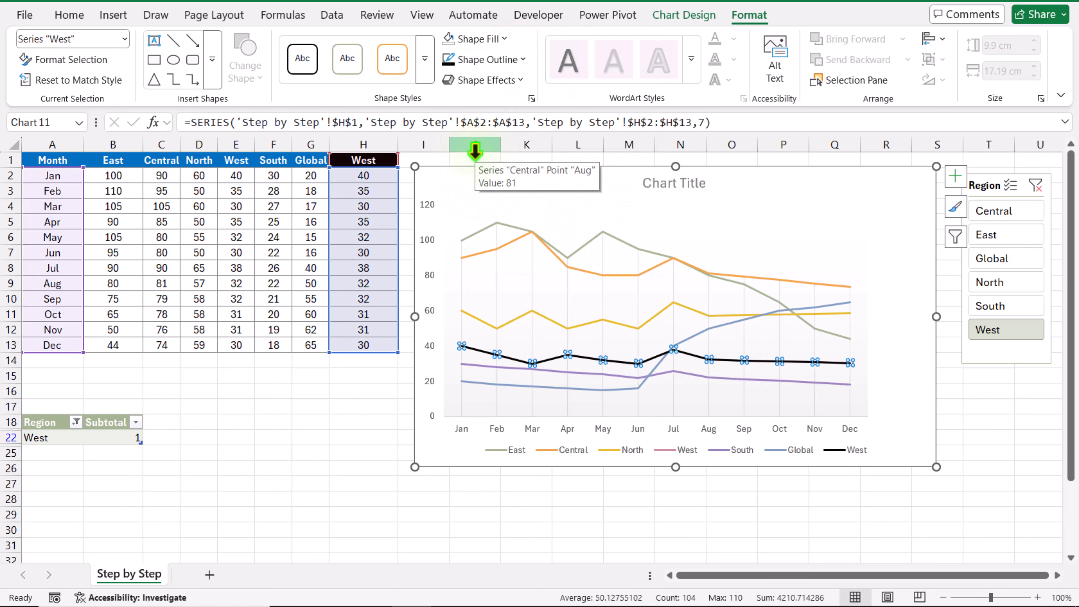
# Apply a glow in Black, Text 1 to the column H series line
pyautogui.click(491, 81)
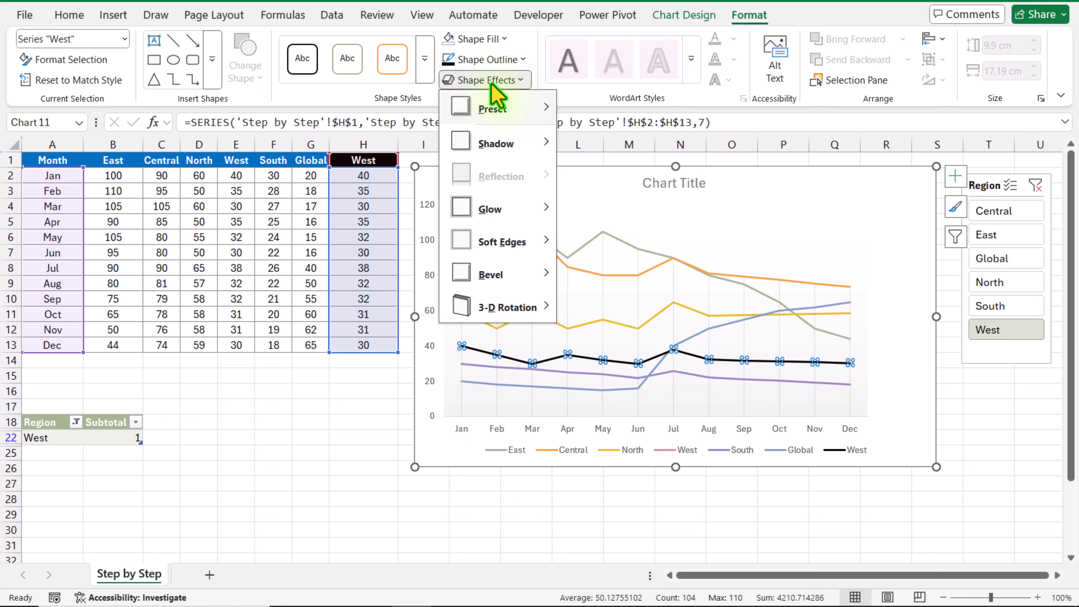
pyautogui.moveTo(518, 216)
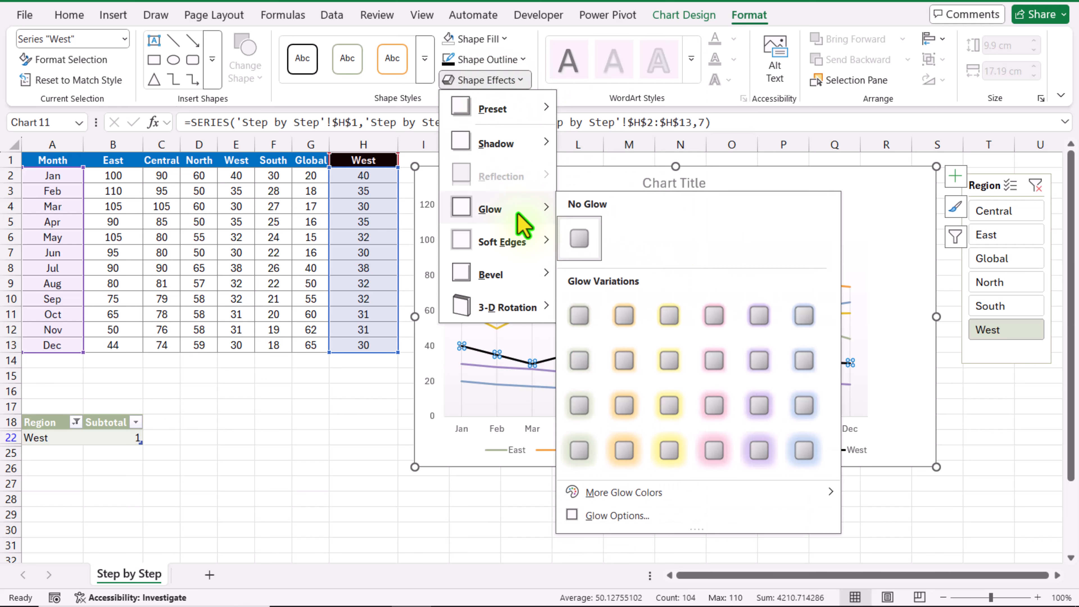
pyautogui.moveTo(637, 492)
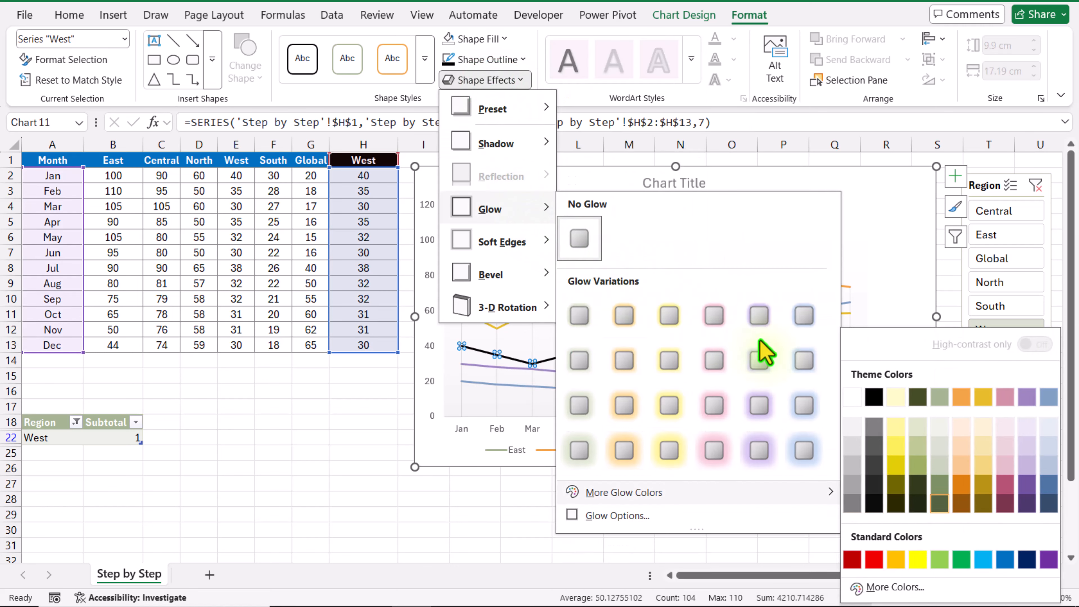
pyautogui.click(873, 397)
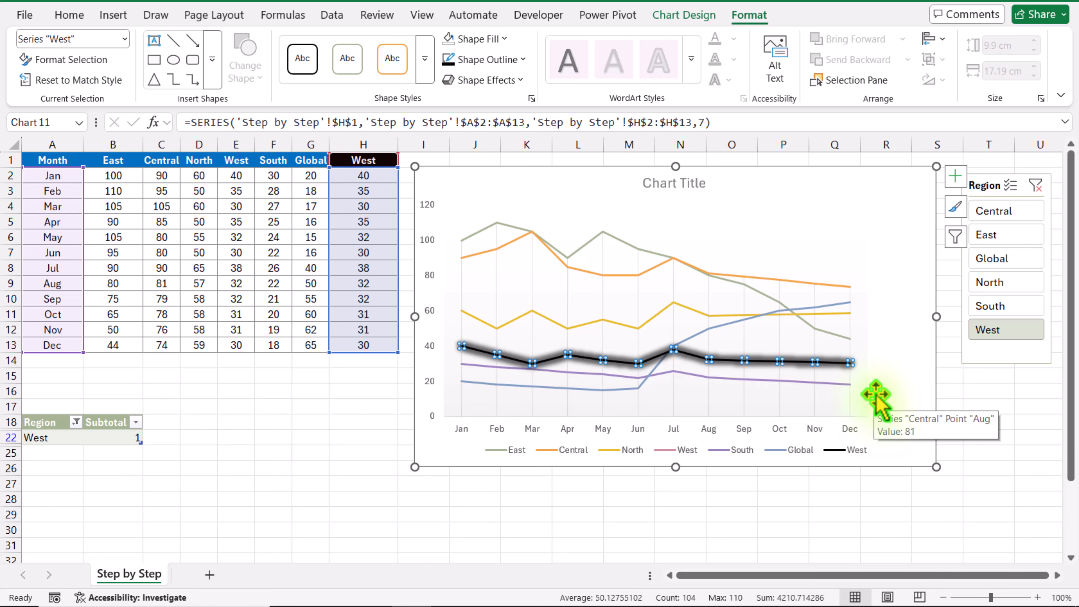
# Add data labels to the column H series that show the series name instead of the value
pyautogui.click(955, 174)
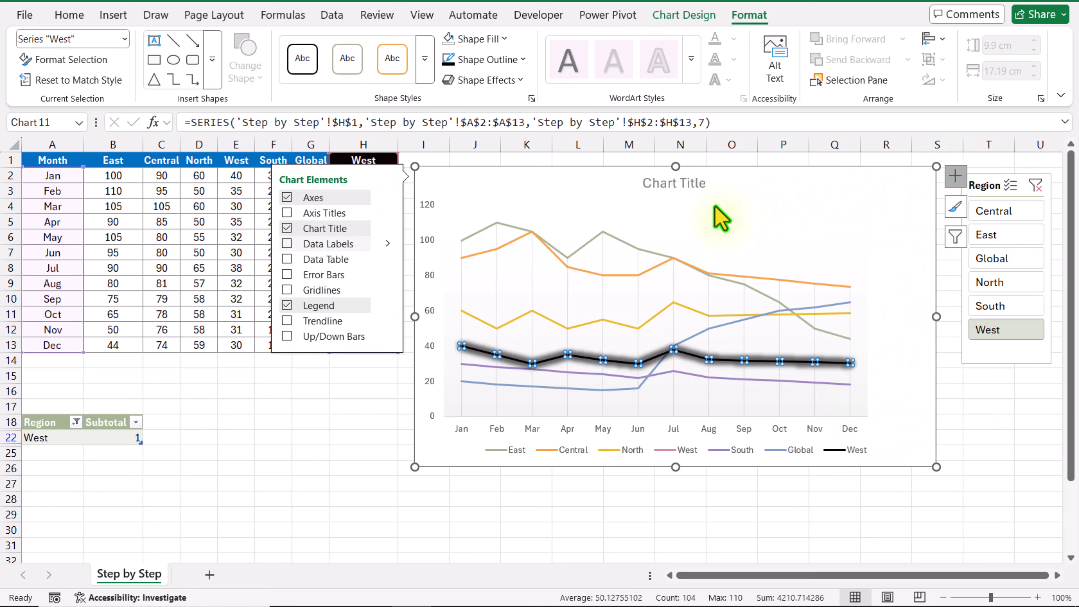
pyautogui.click(387, 244)
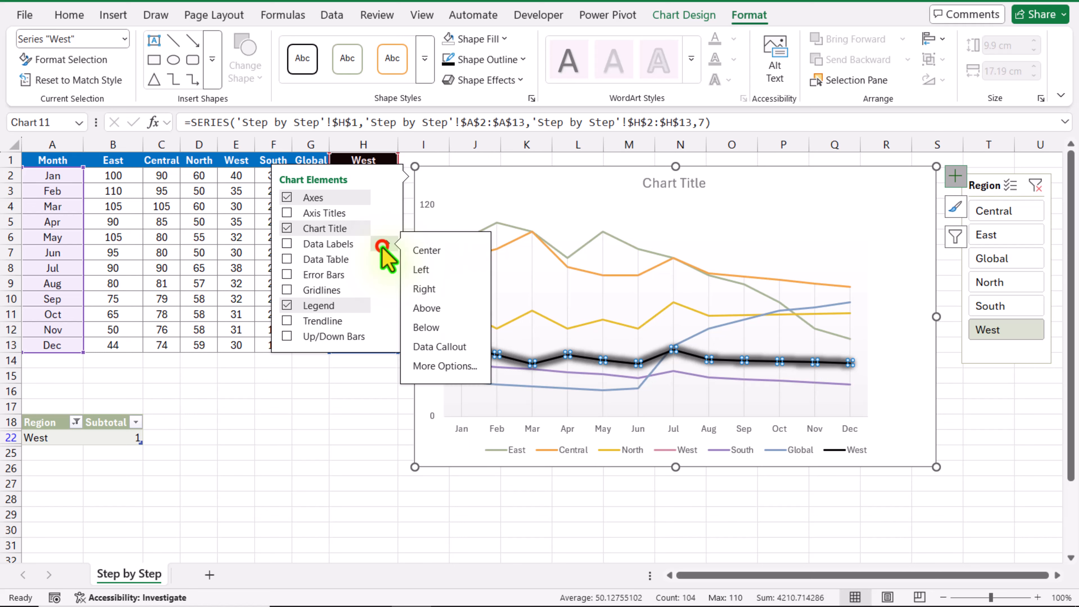
pyautogui.click(446, 367)
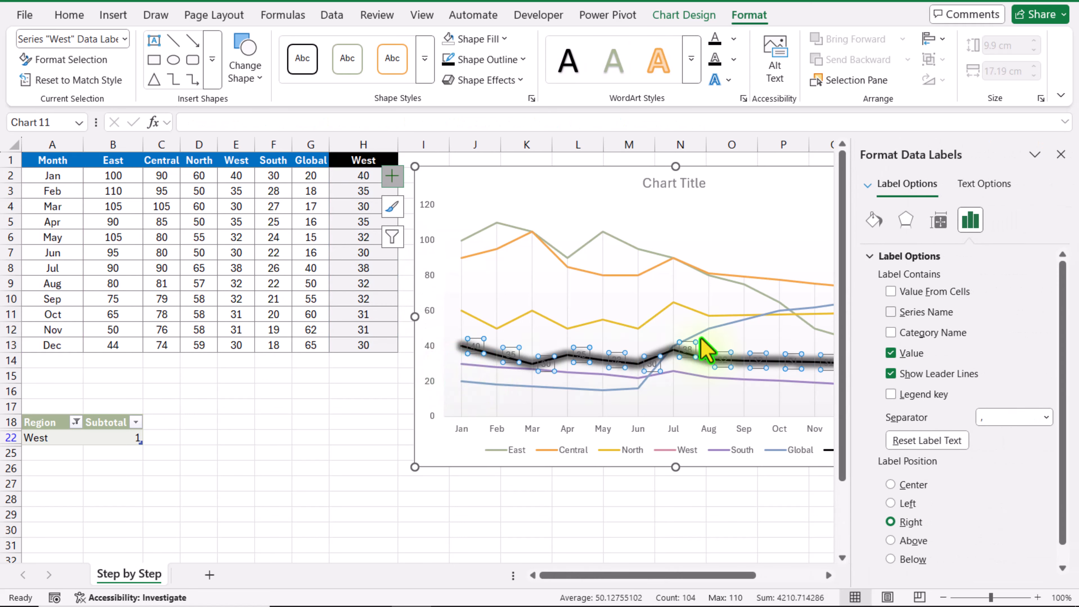
pyautogui.click(891, 312)
pyautogui.click(907, 353)
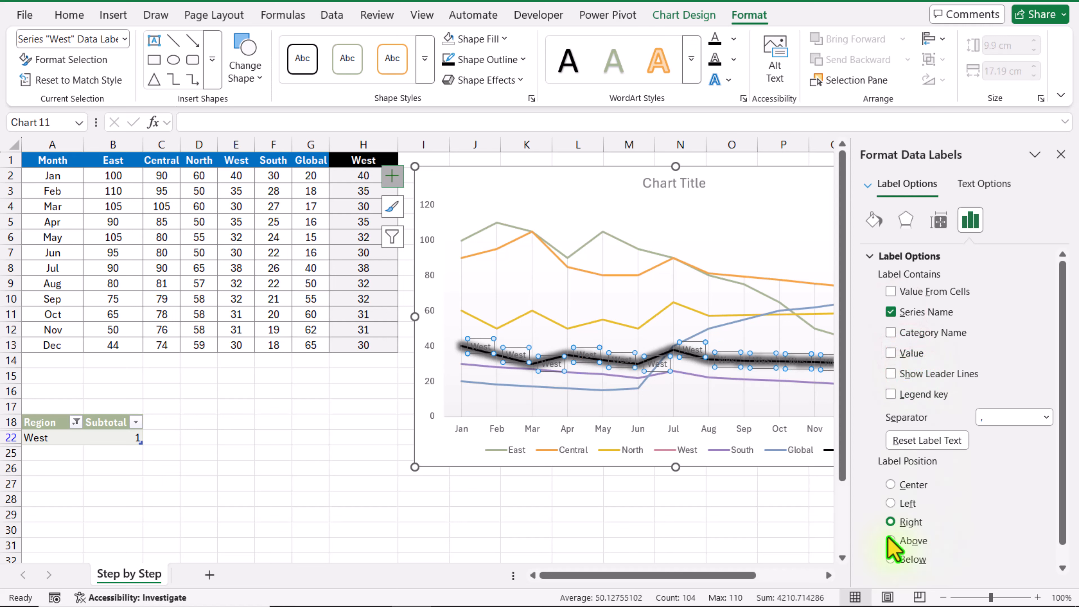
# Delete the column H series' data labels from January through November, keeping only the December label
pyautogui.hscroll(4, 875, 542)
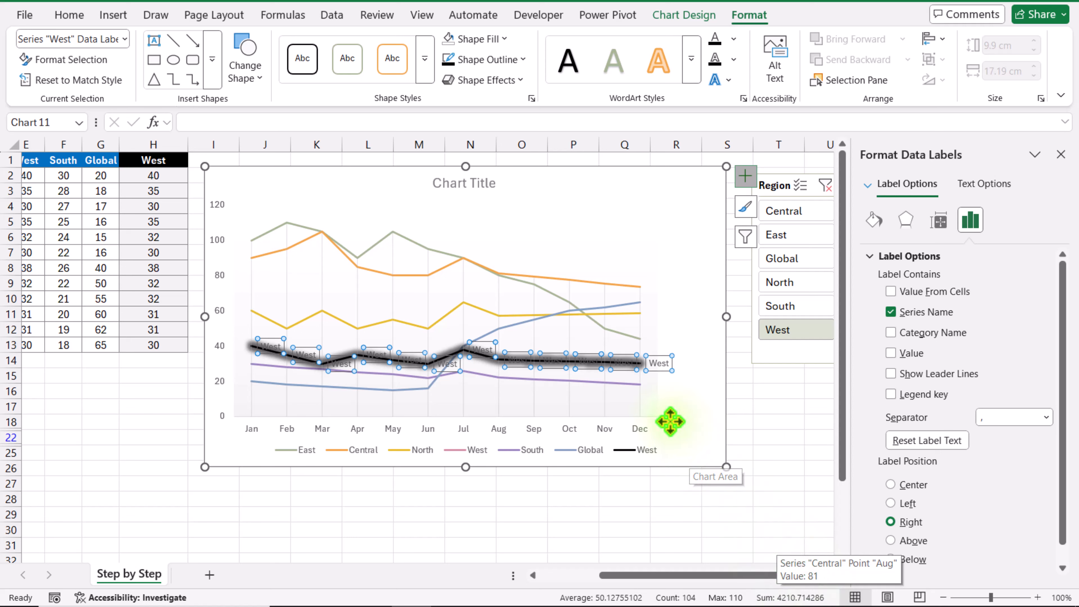
pyautogui.click(267, 340)
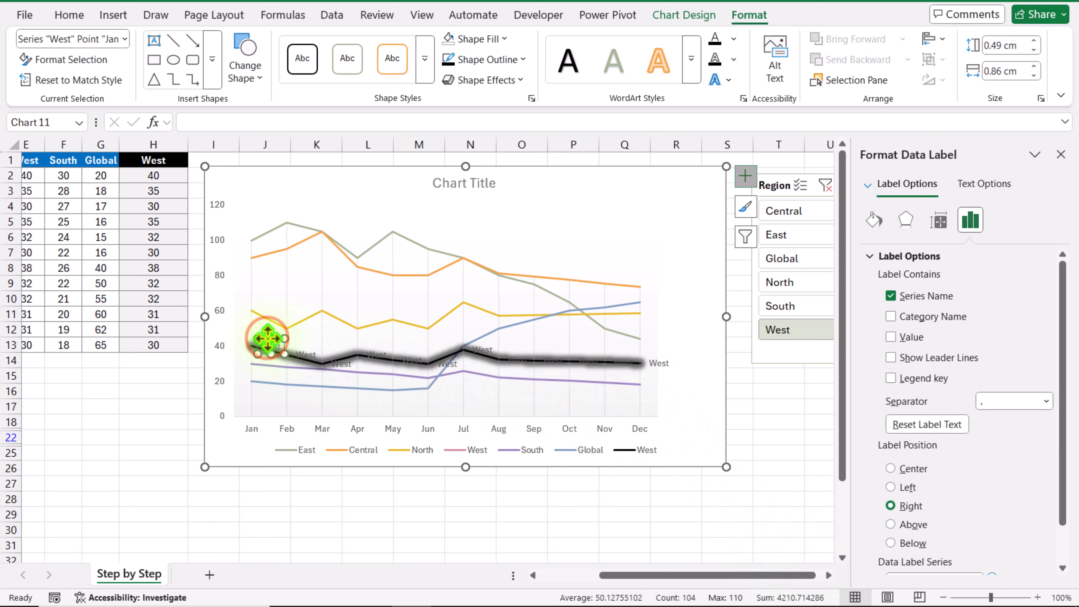
pyautogui.press('Delete')
pyautogui.click(302, 360)
pyautogui.press('Delete')
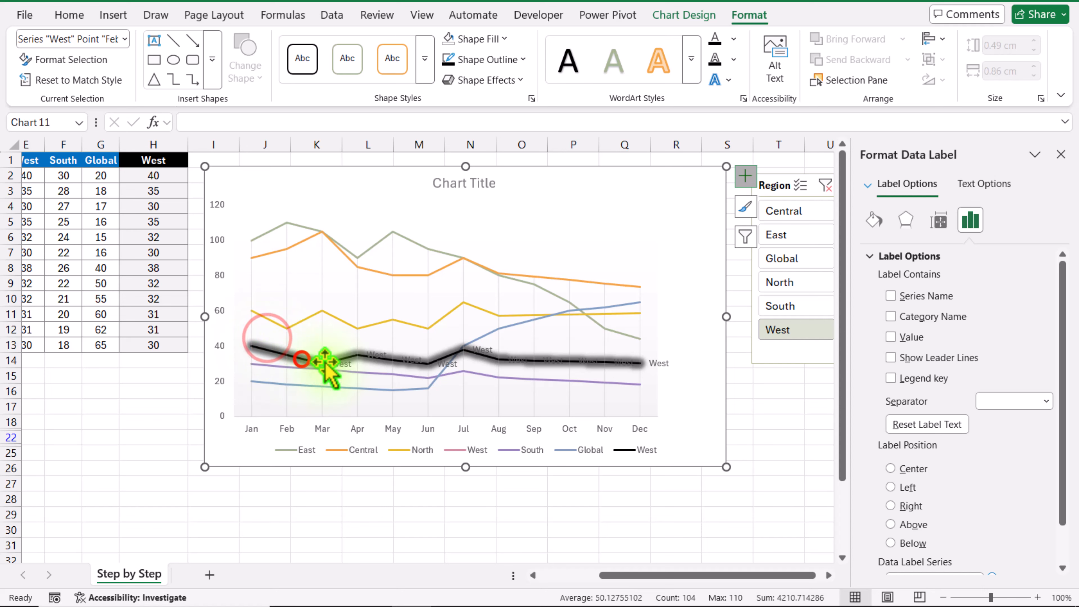
pyautogui.click(345, 364)
pyautogui.press('Delete')
pyautogui.click(375, 354)
pyautogui.press('Delete')
pyautogui.click(407, 359)
pyautogui.press('Delete')
pyautogui.click(456, 364)
pyautogui.press('Delete')
pyautogui.click(523, 362)
pyautogui.press('Delete')
pyautogui.click(546, 360)
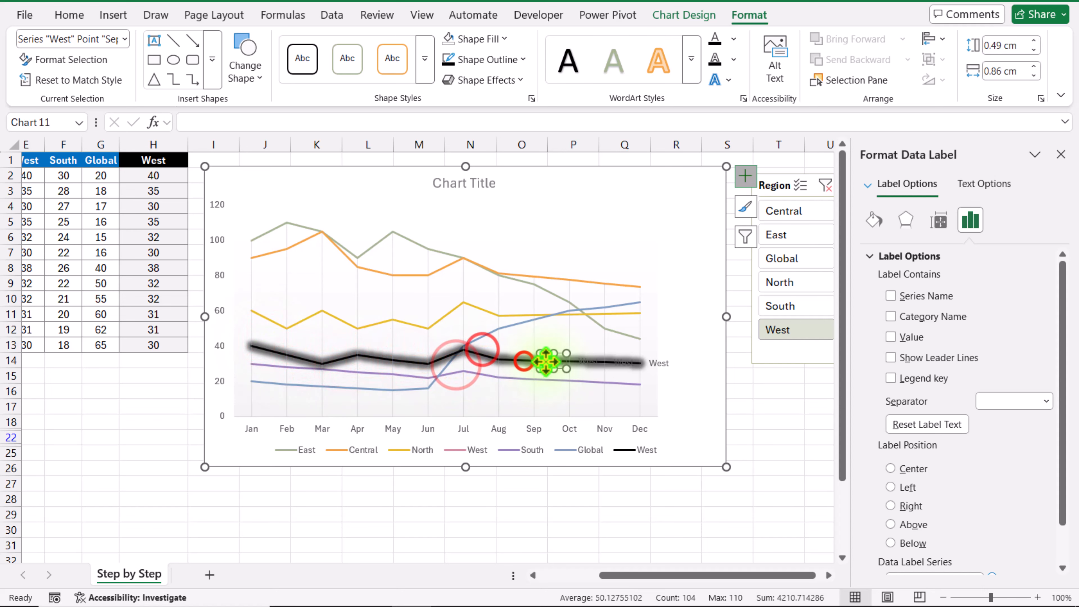
pyautogui.press('Delete')
pyautogui.click(581, 356)
pyautogui.press('Delete')
pyautogui.click(618, 362)
# Format the remaining December data label in bold at font size 10.5
pyautogui.click(658, 364)
pyautogui.click(69, 14)
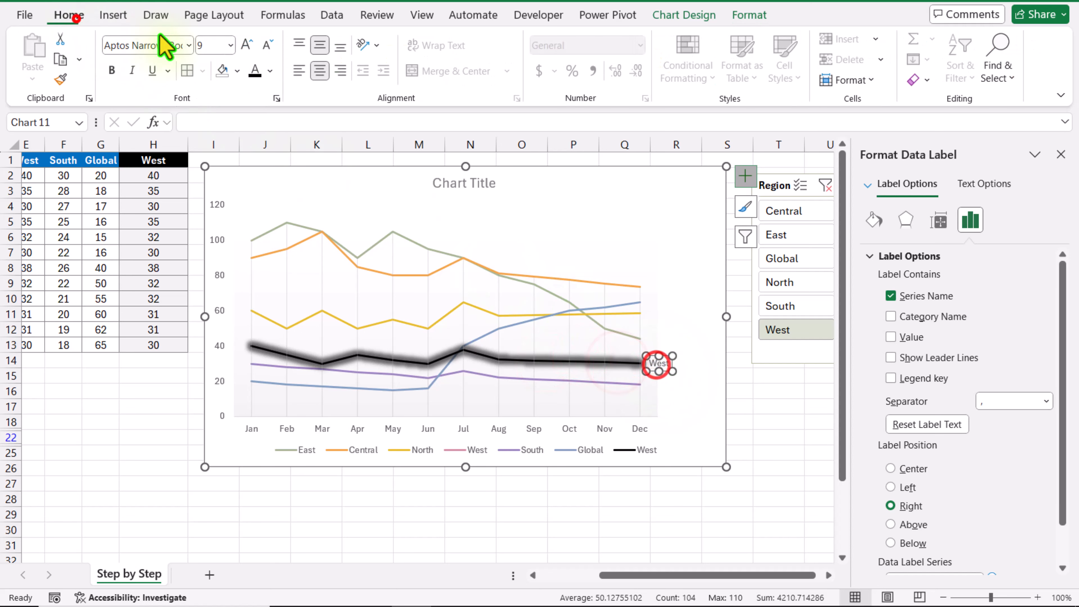
pyautogui.click(245, 44)
pyautogui.click(246, 44)
pyautogui.click(110, 70)
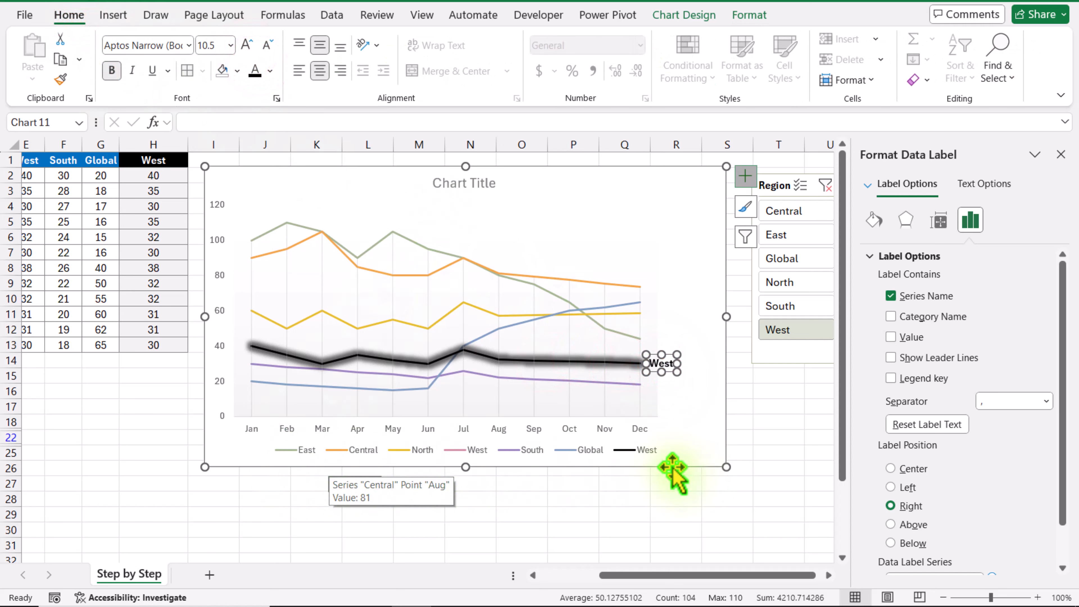
# Delete the legend entry of the black highlight series from the chart's legend
pyautogui.click(472, 458)
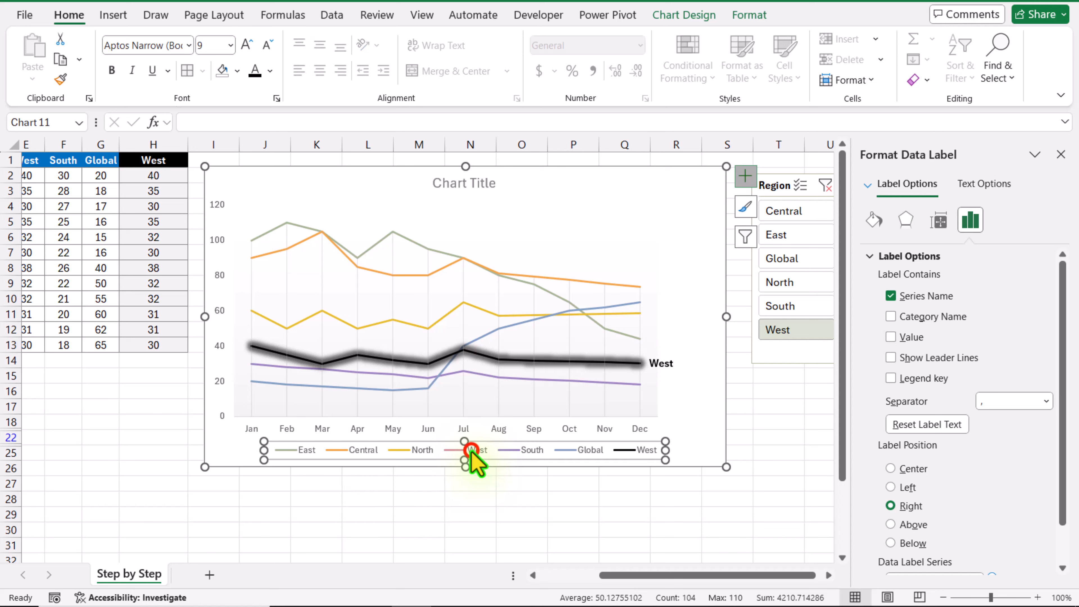
pyautogui.click(635, 452)
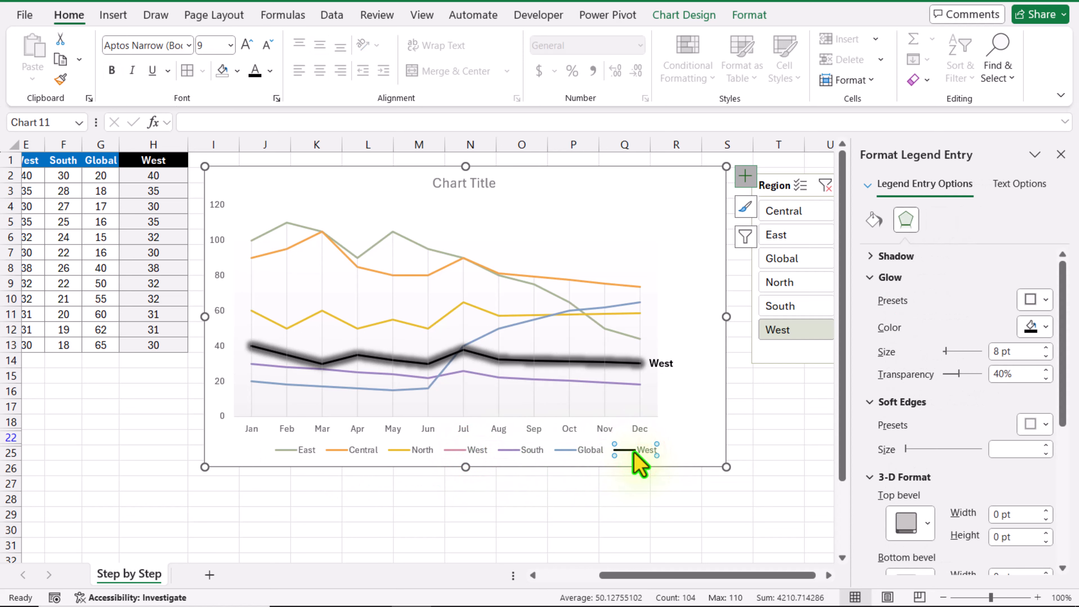
pyautogui.press('Delete')
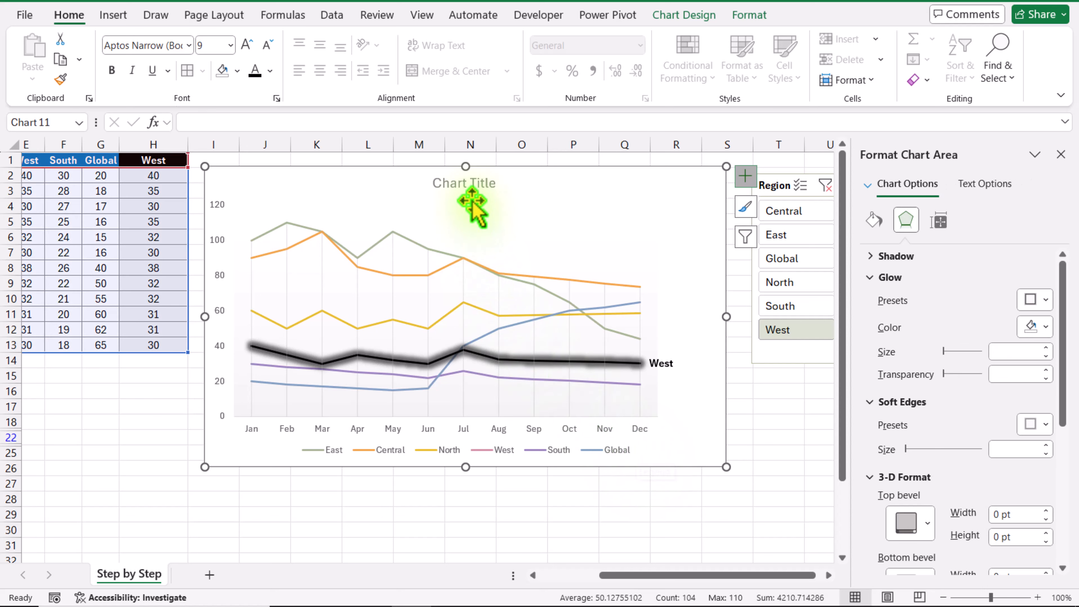
# Change the chart title to "Region Count for Year 2024" in bold black, placed at the chart's upper left, and close the formatting pane
pyautogui.click(478, 185)
pyautogui.tripleClick(475, 183)
pyautogui.write('Region Count for Year 2024')
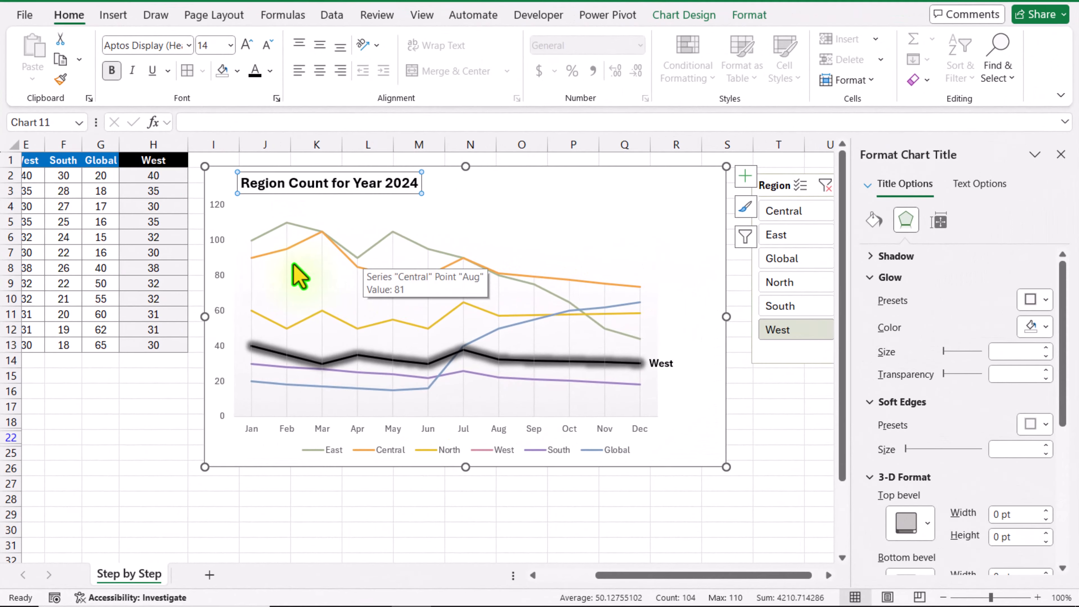
pyautogui.click(1061, 156)
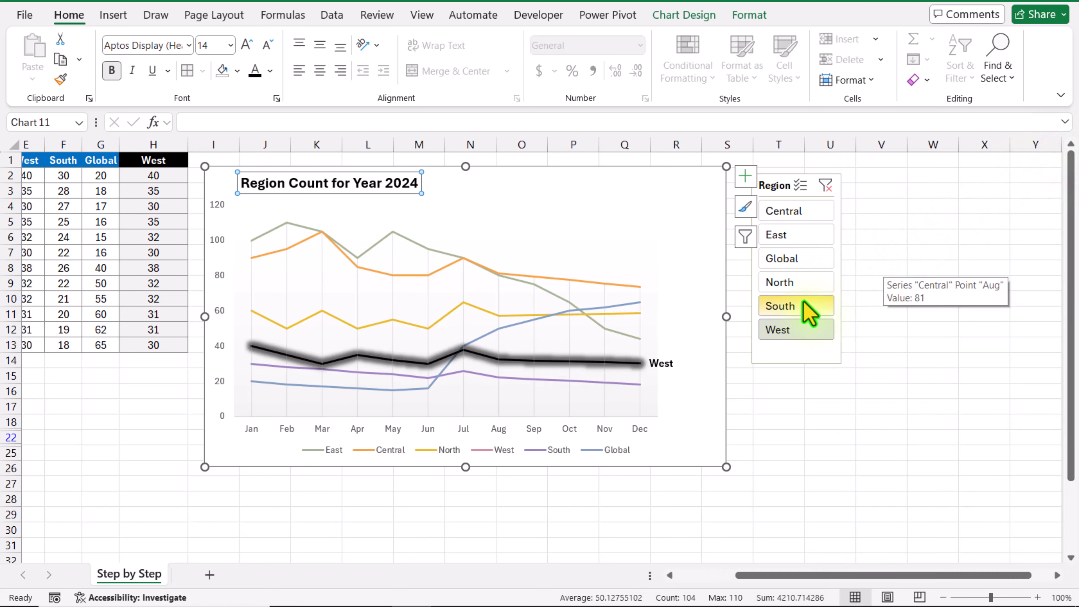
# Filter the Region slicer by South, North, Global and East in turn to check the chart's highlighted line and label
pyautogui.click(802, 302)
pyautogui.click(795, 282)
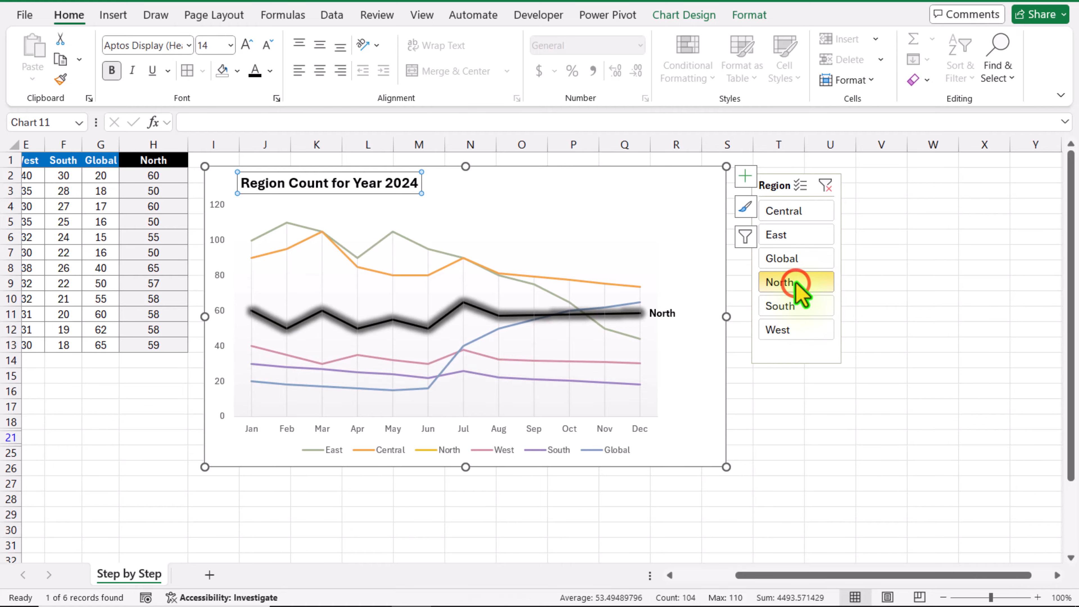
pyautogui.click(796, 258)
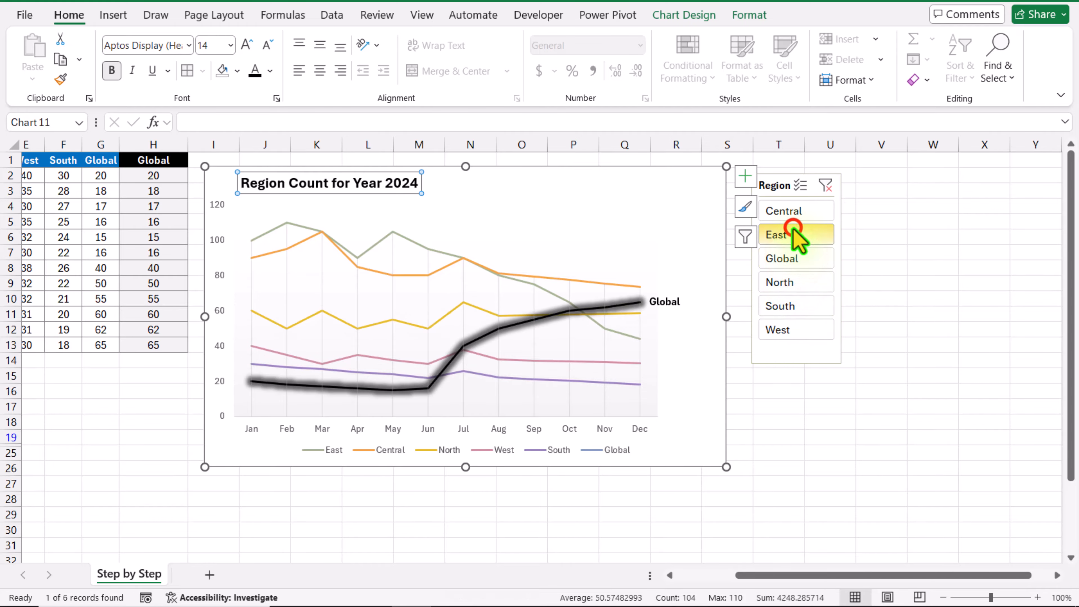
pyautogui.click(796, 236)
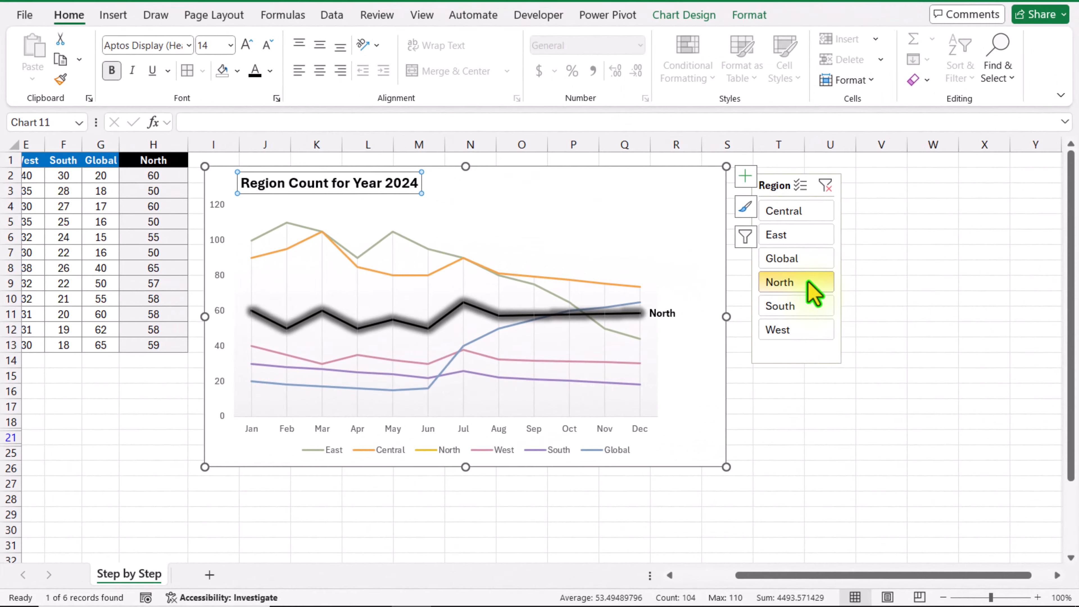